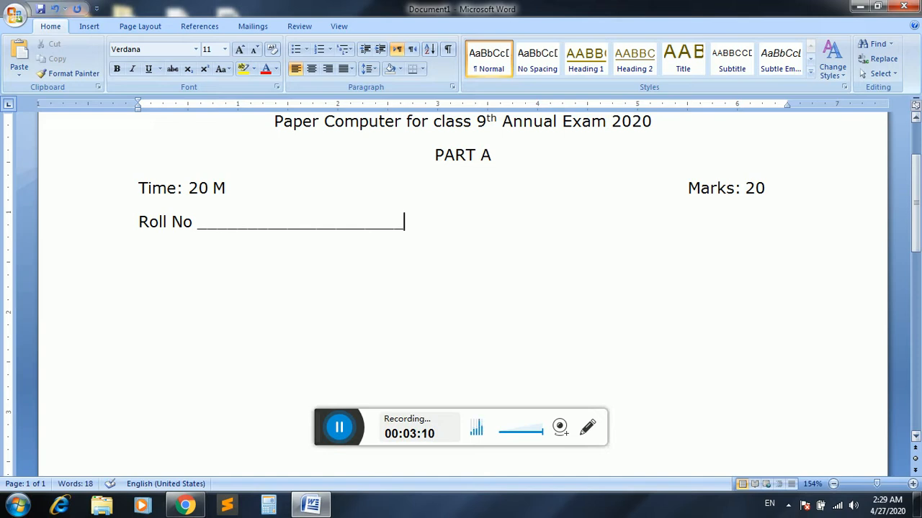
Step: Add the line "Note: Attempt all questions." below the Roll No line and start a 1., 2., 3. numbered list under it
type("No")
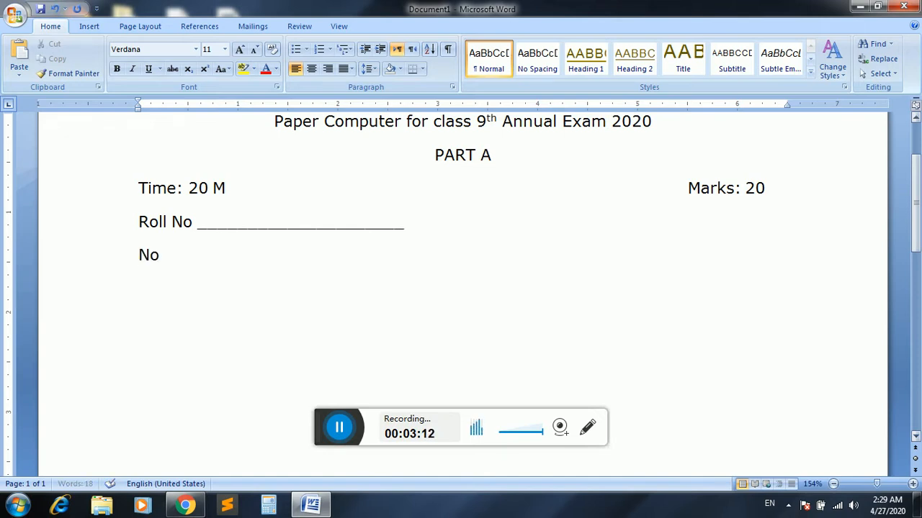
type("te: Attempt all")
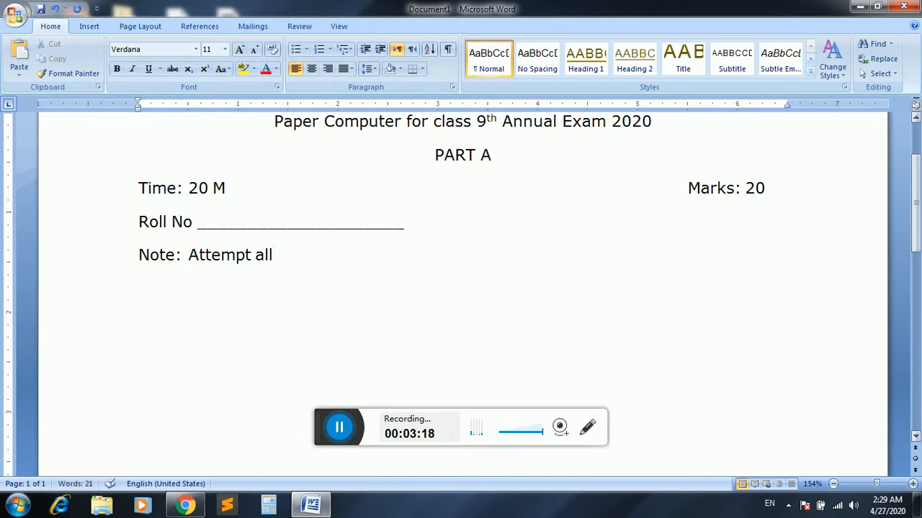
type(" question")
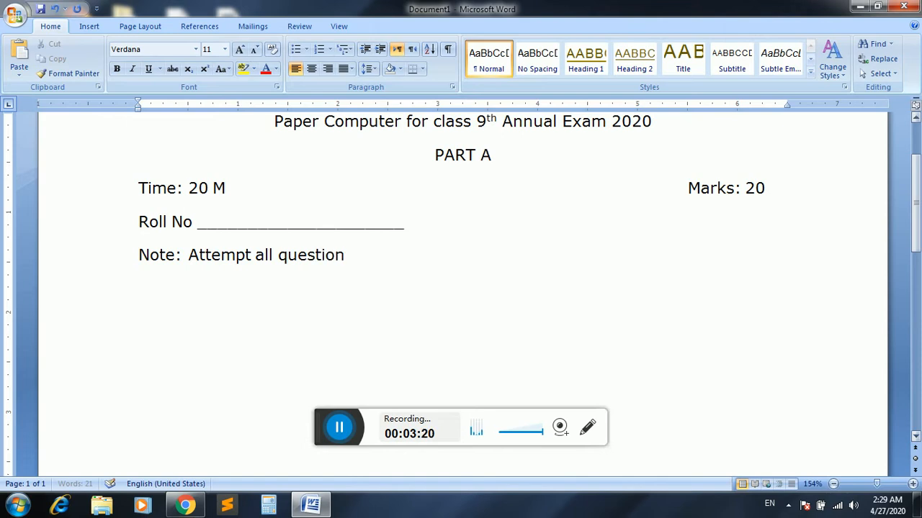
type("s.")
key("Return")
left_click(329, 49)
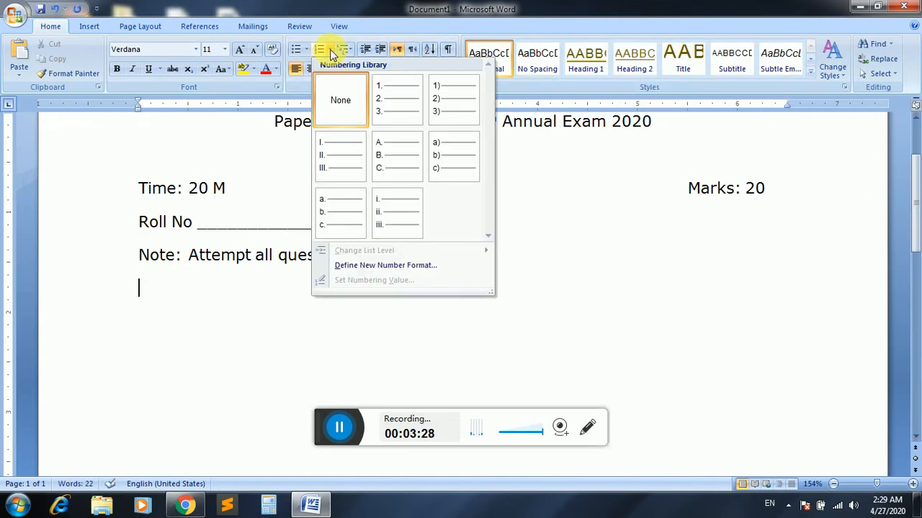
left_click(384, 96)
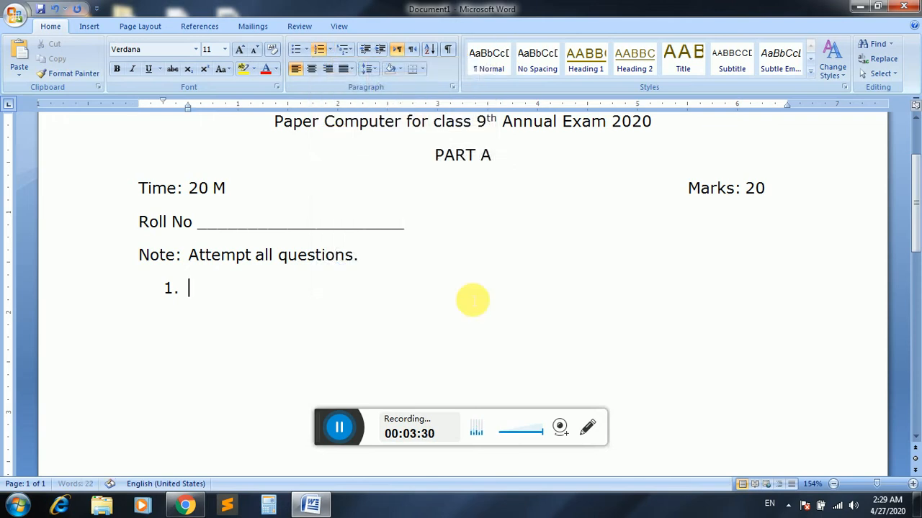
type("Fill in th")
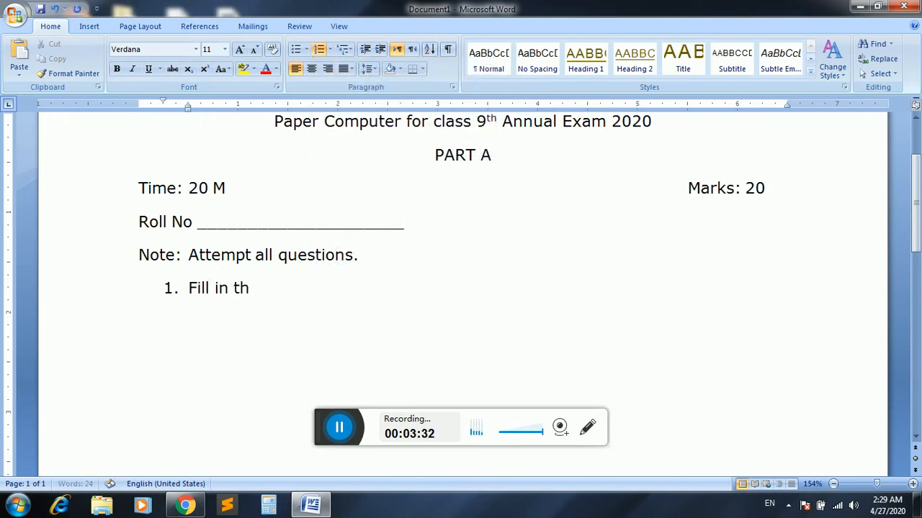
type("e blanks")
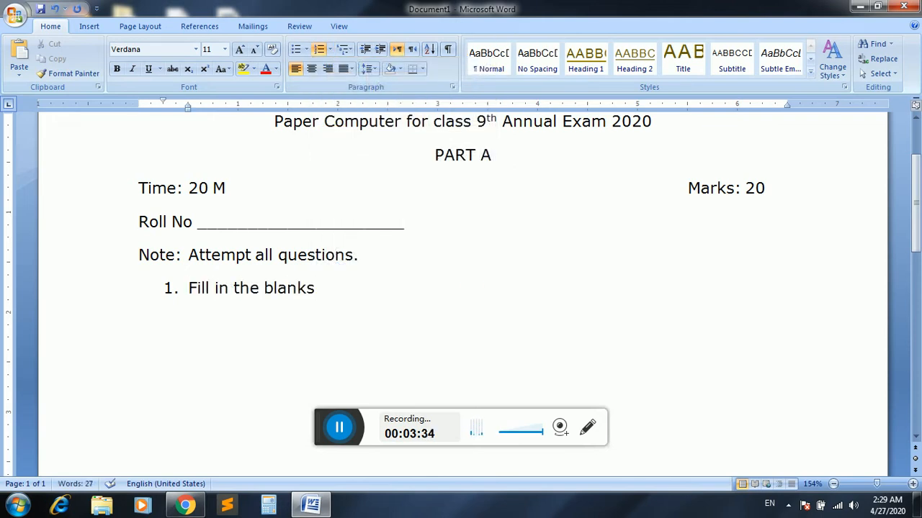
key("BackSpace")
key("BackSpace")
key("BackSpace")
key("BackSpace")
key("BackSpace")
key("BackSpace")
key("BackSpace")
key("BackSpace")
key("BackSpace")
key("BackSpace")
key("BackSpace")
key("BackSpace")
key("BackSpace")
key("BackSpace")
key("BackSpace")
key("BackSpace")
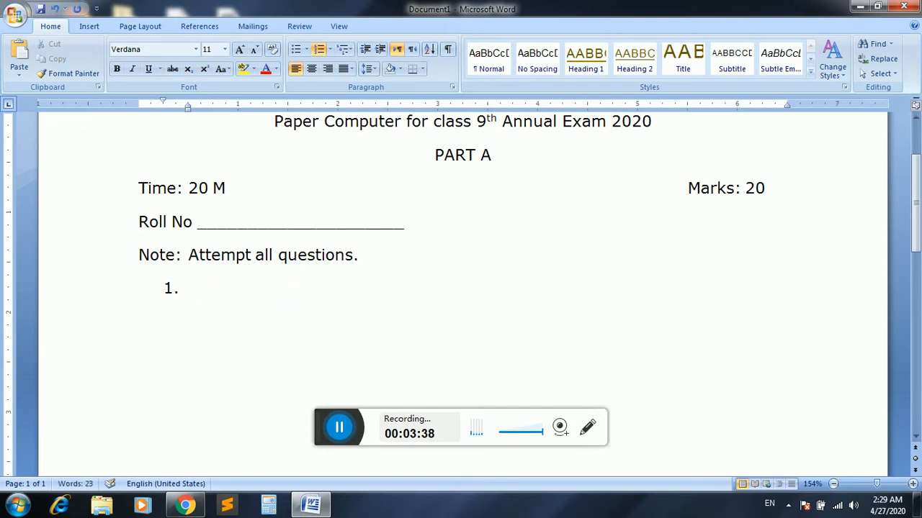
Step: Enter "Chose the correct options." as the text of numbered item 1
type("Chose the")
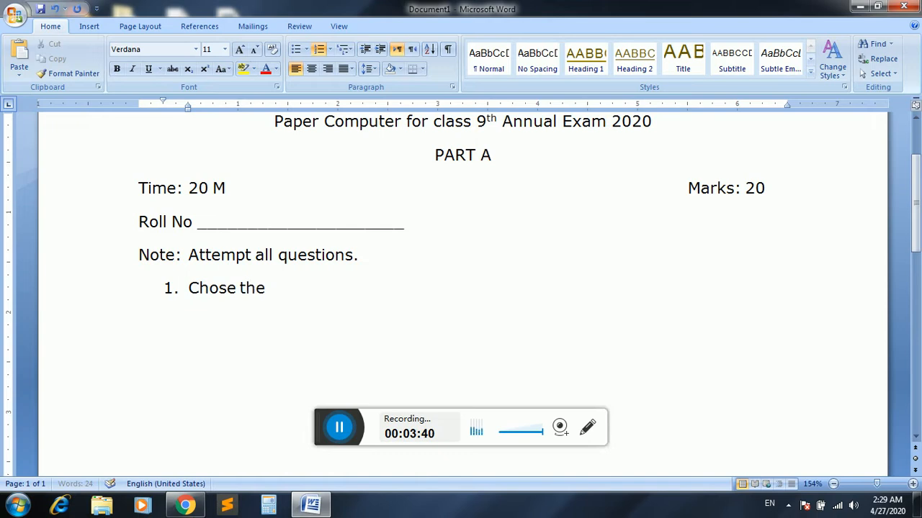
type(" correct")
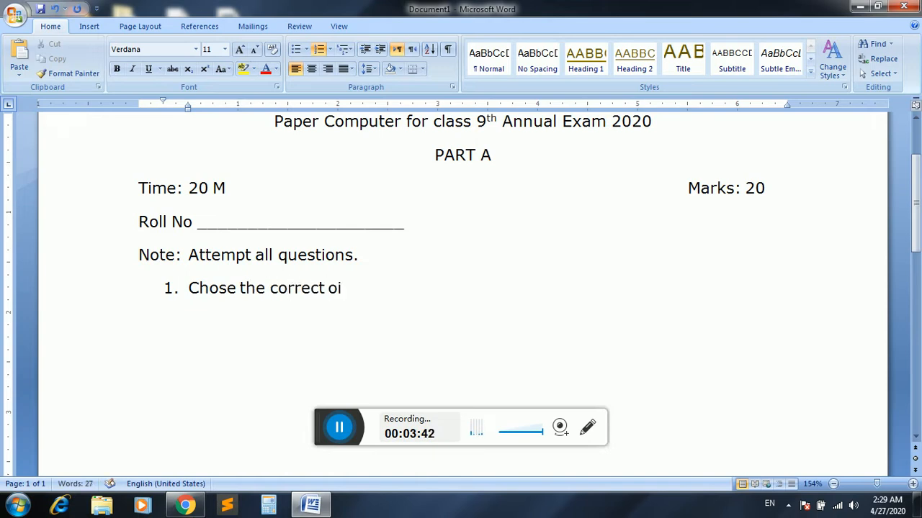
type(" options.")
key("Return")
key("Tab")
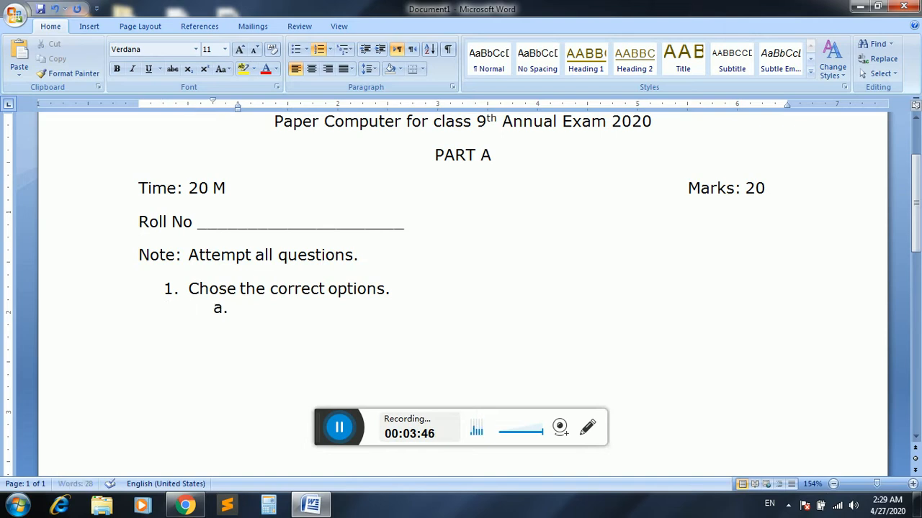
key("shift+Tab")
key("BackSpace")
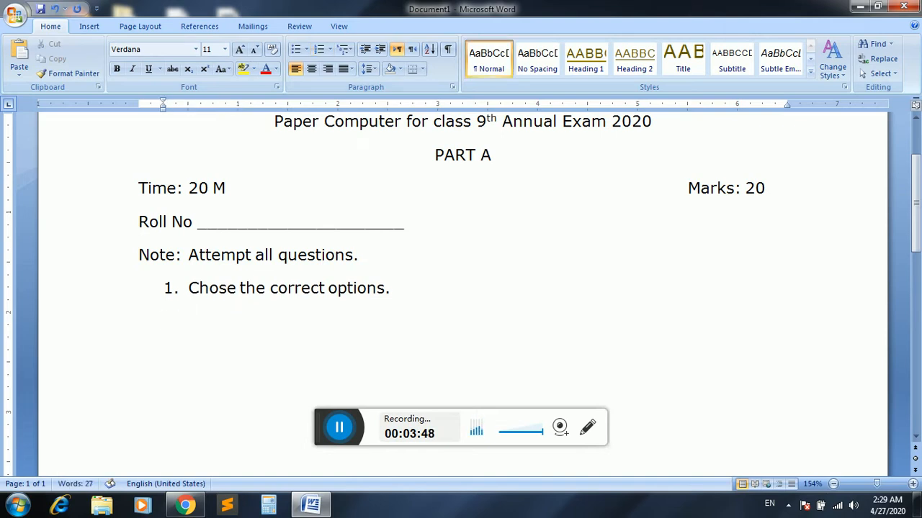
key("BackSpace")
key("BackSpace")
Step: Add an indented sub-item under question 1 and number that level in i., ii., iii. format
key("Return")
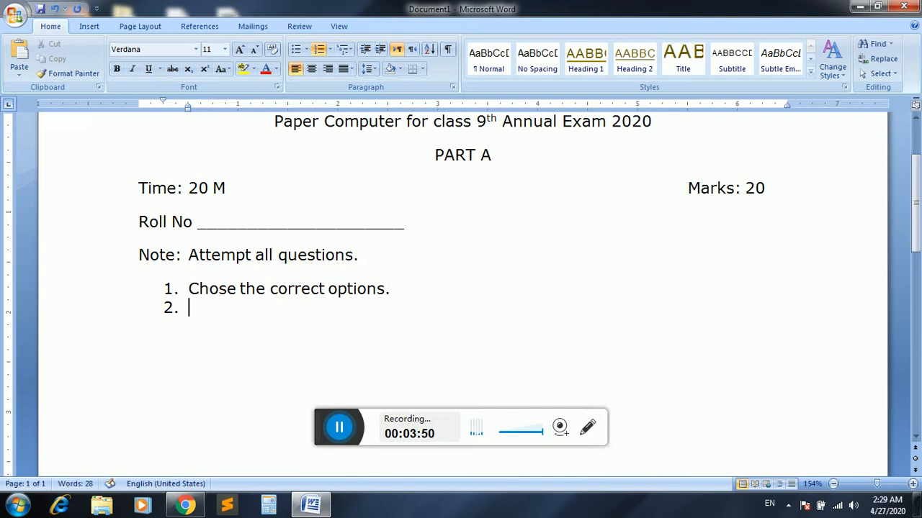
key("Tab")
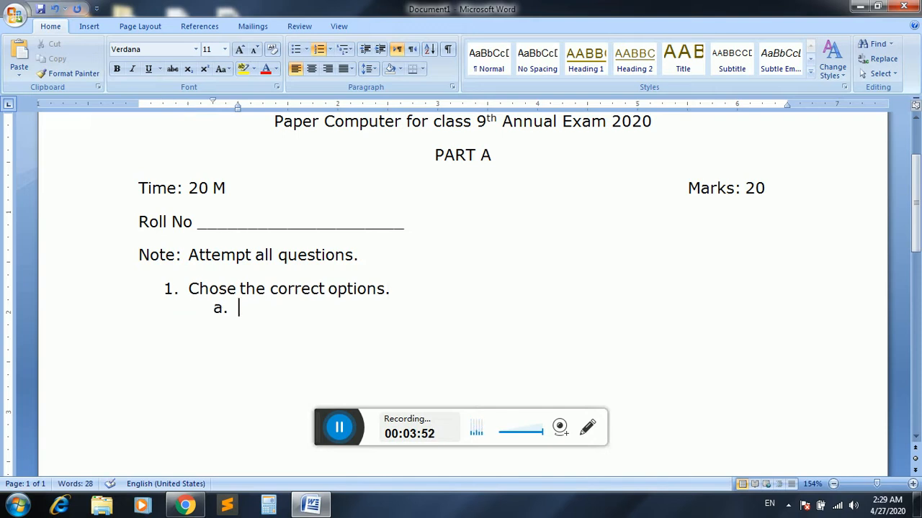
left_click(331, 50)
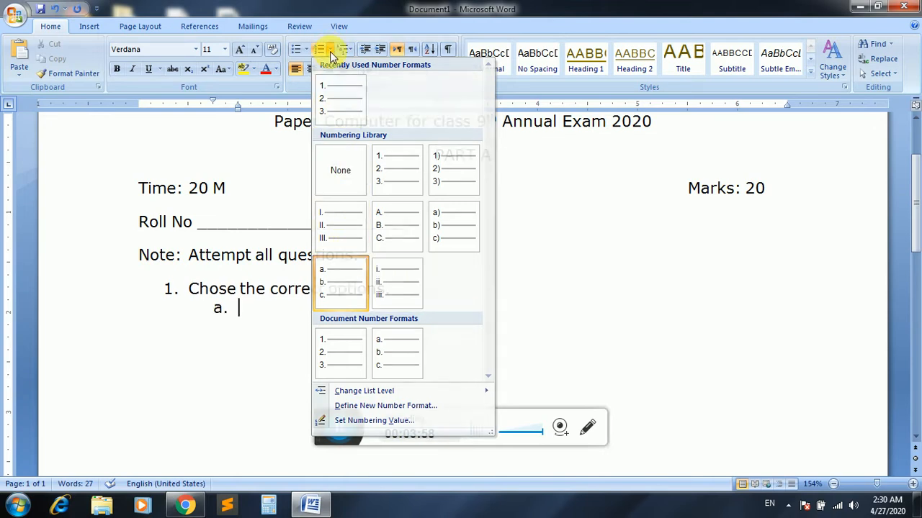
left_click(388, 262)
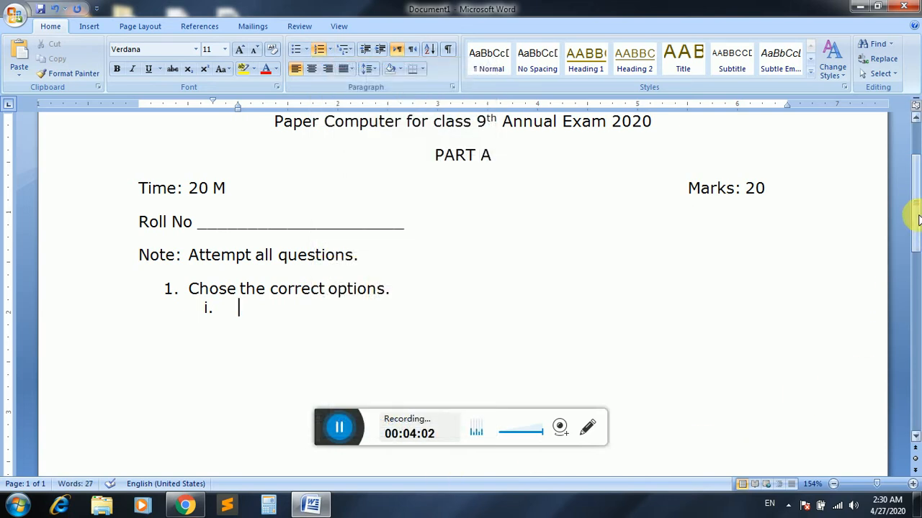
Step: Enter "Computer invented by" followed by an underscore blank as sub-item i of question 1
left_click_drag(915, 211, 917, 234)
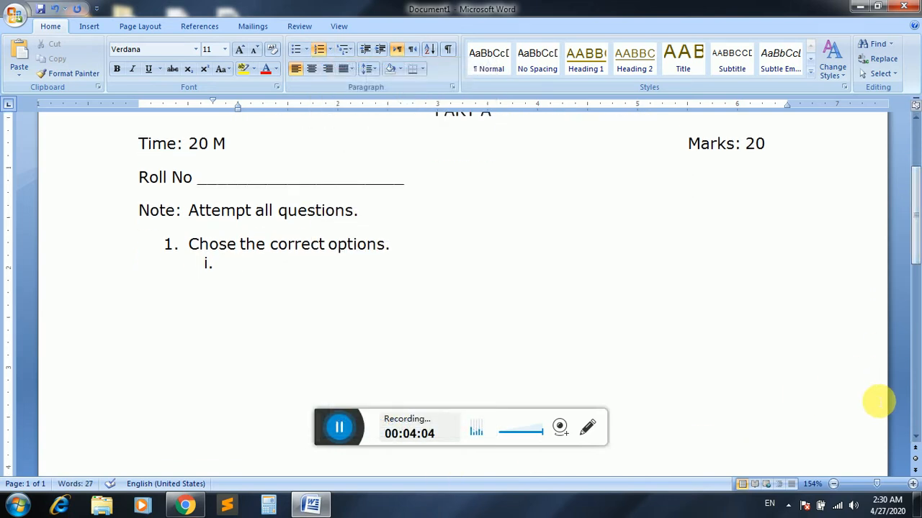
type("Compute")
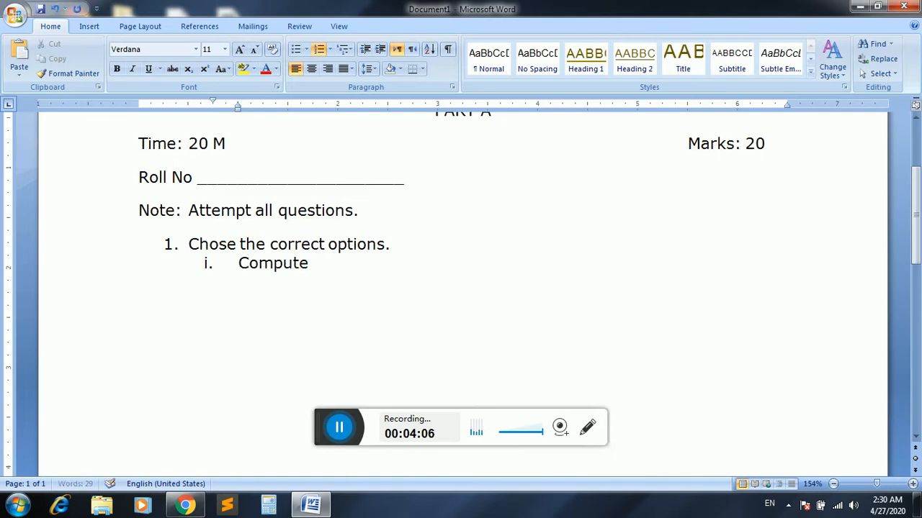
type("r invented")
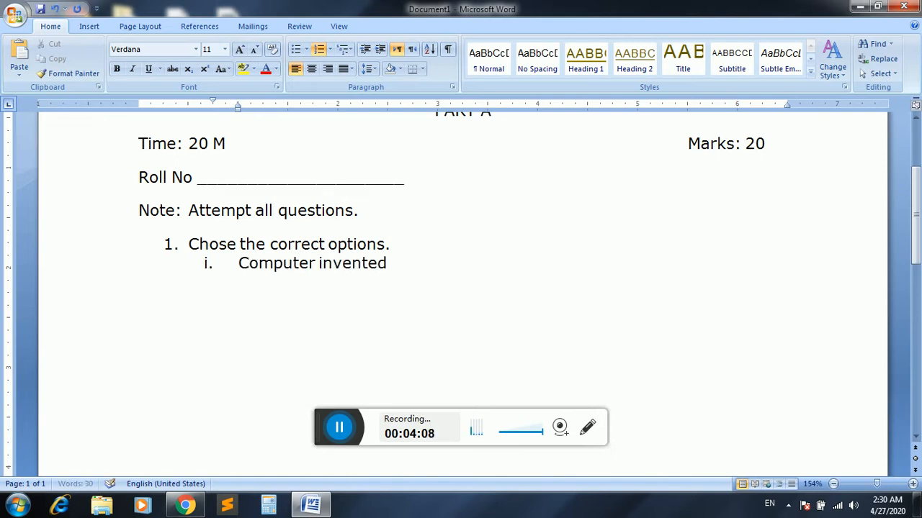
type(" by  _____________")
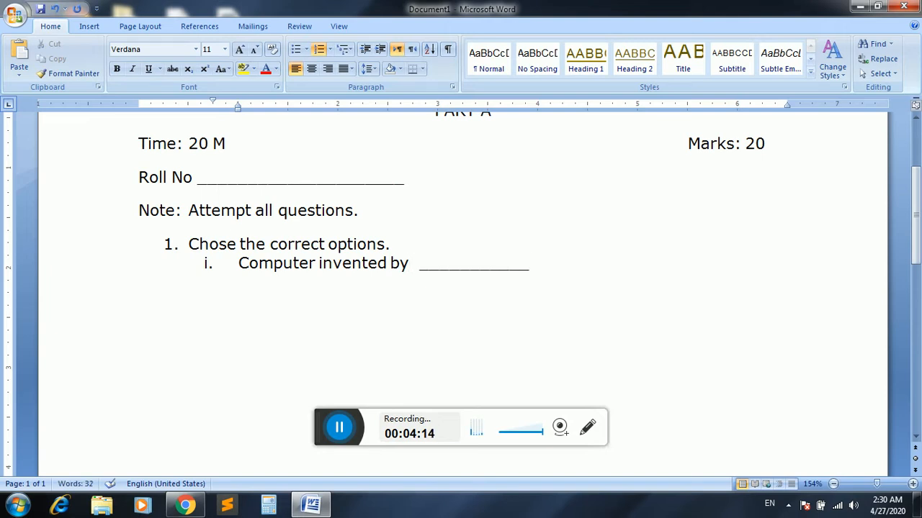
Step: Copy the underscore blank at the end of sub-item i and place the cursor after it
left_click_drag(533, 268, 421, 265)
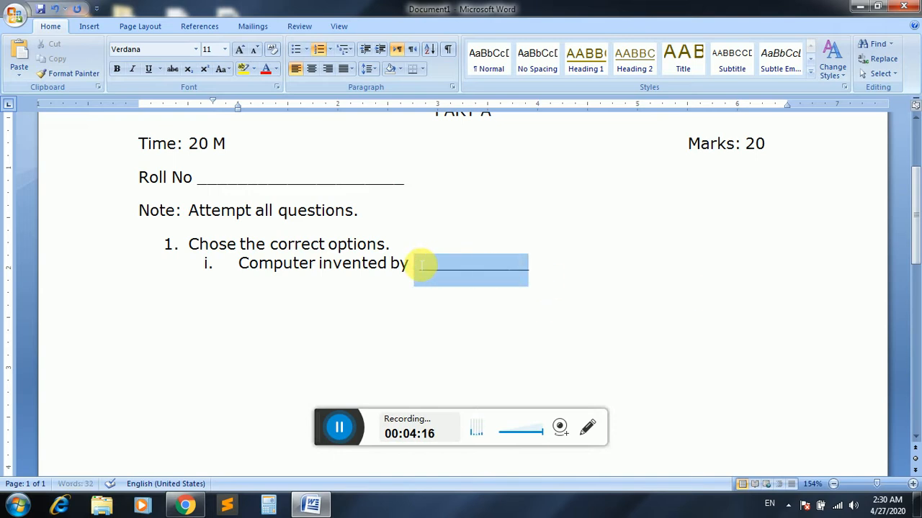
left_click_drag(530, 268, 422, 268)
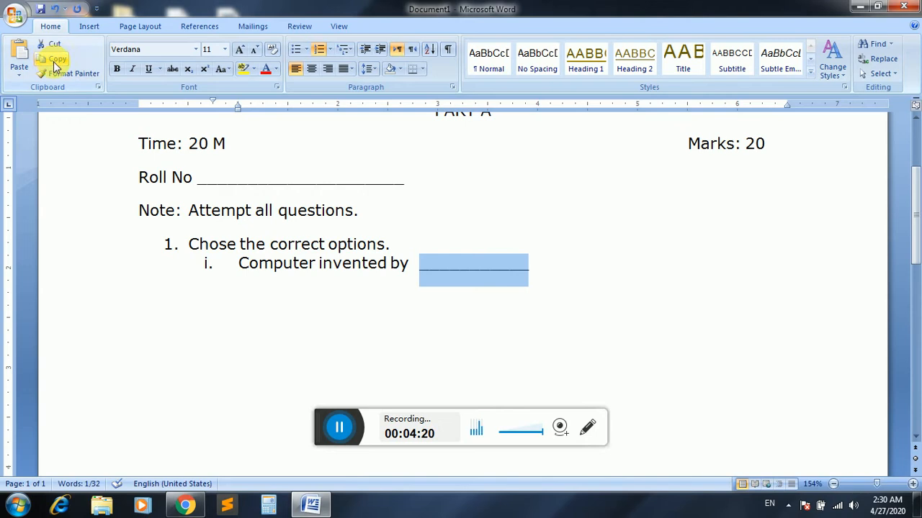
left_click(56, 60)
left_click(560, 276)
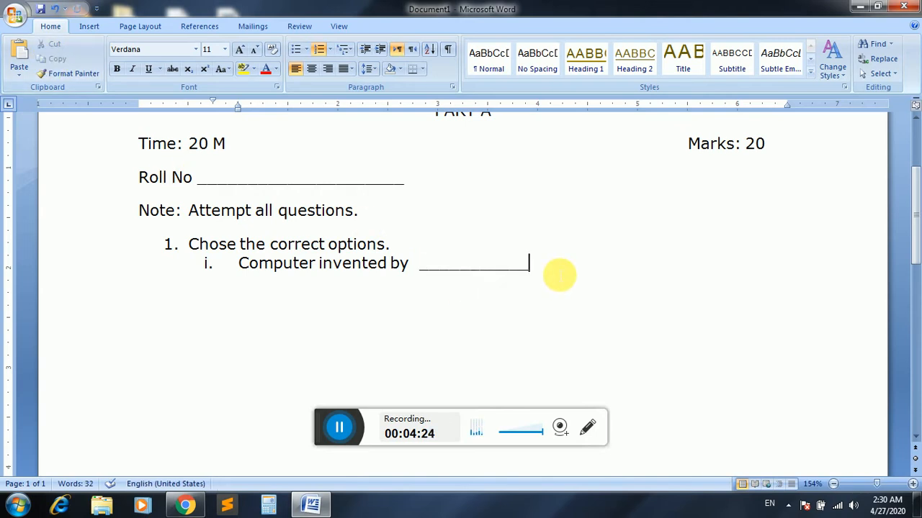
key("Return")
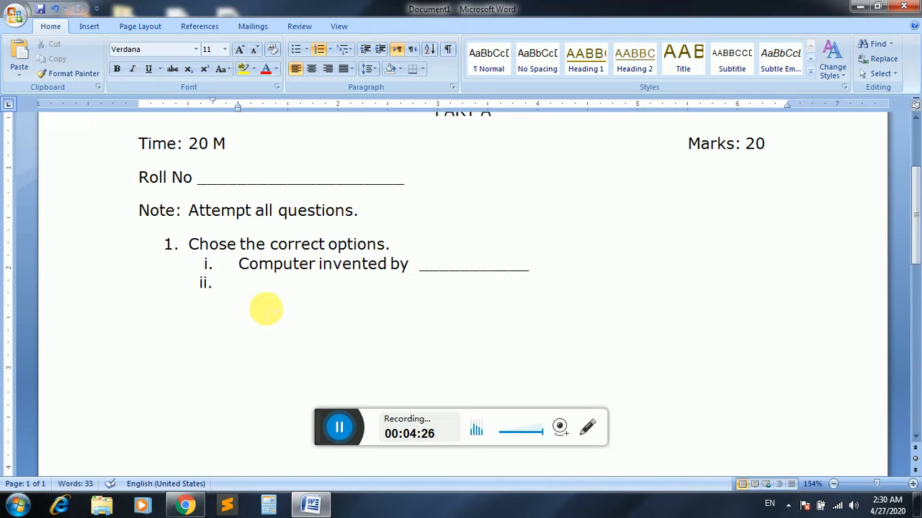
key("Tab")
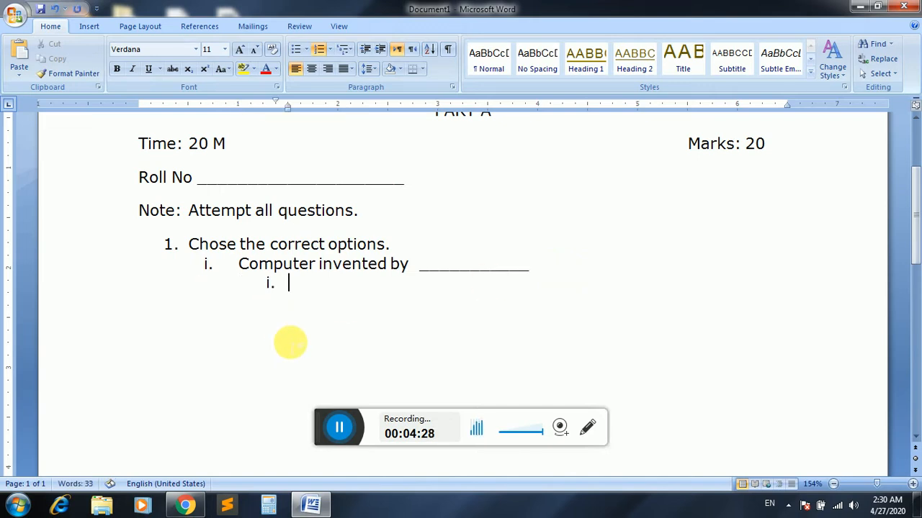
key("shift+Tab")
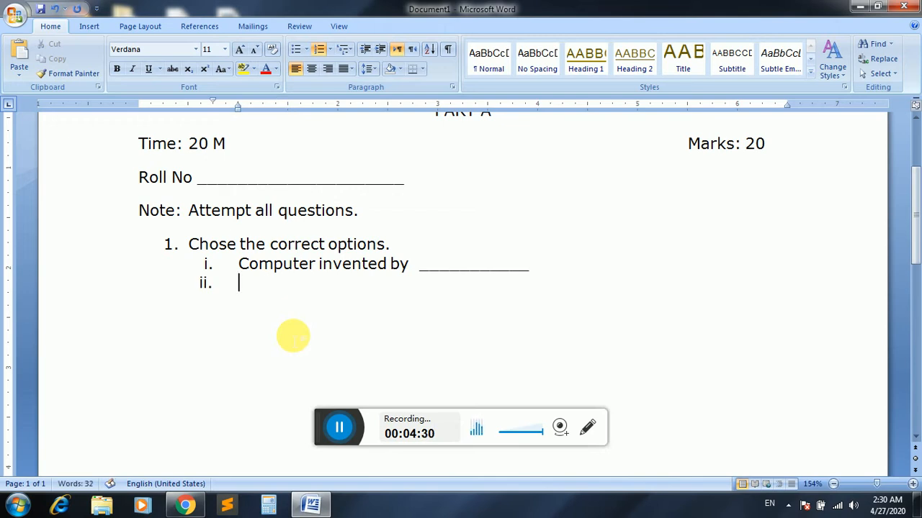
key("shift+Tab")
key("BackSpace")
key("Tab")
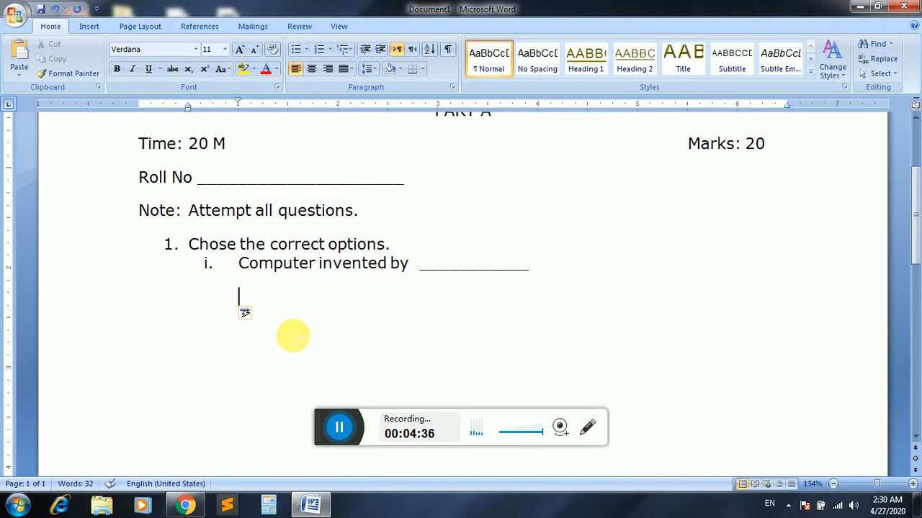
key("BackSpace")
key("BackSpace")
key("BackSpace")
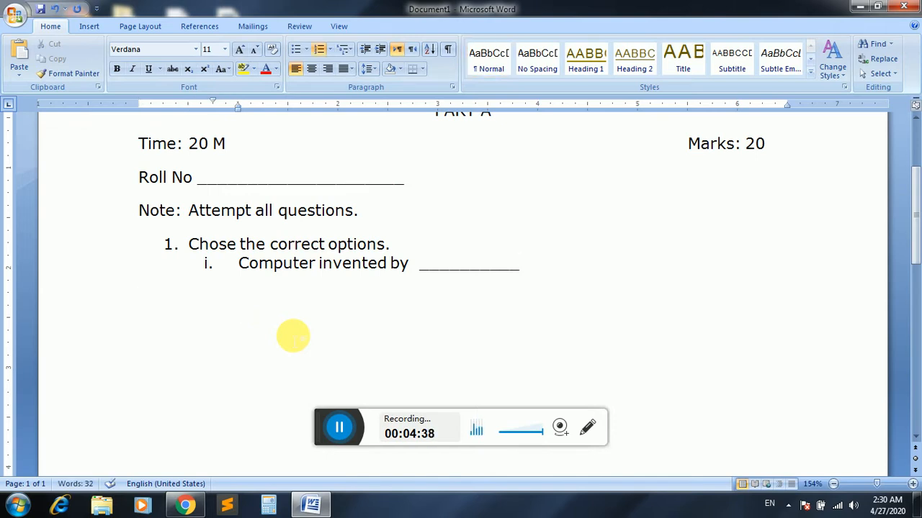
Step: Add sub-item ii "The physical parts of computer is" ending with the copied underscore blank, and start sub-item iii
key("Return")
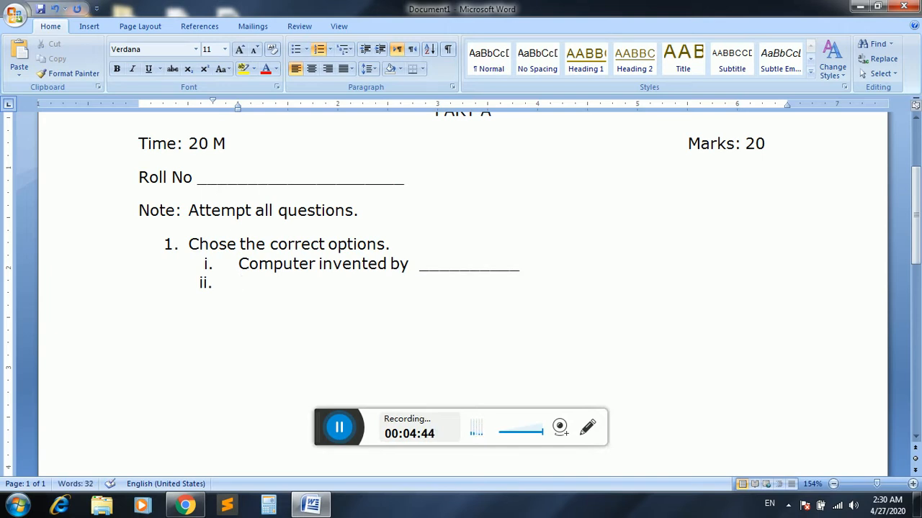
type("The physic")
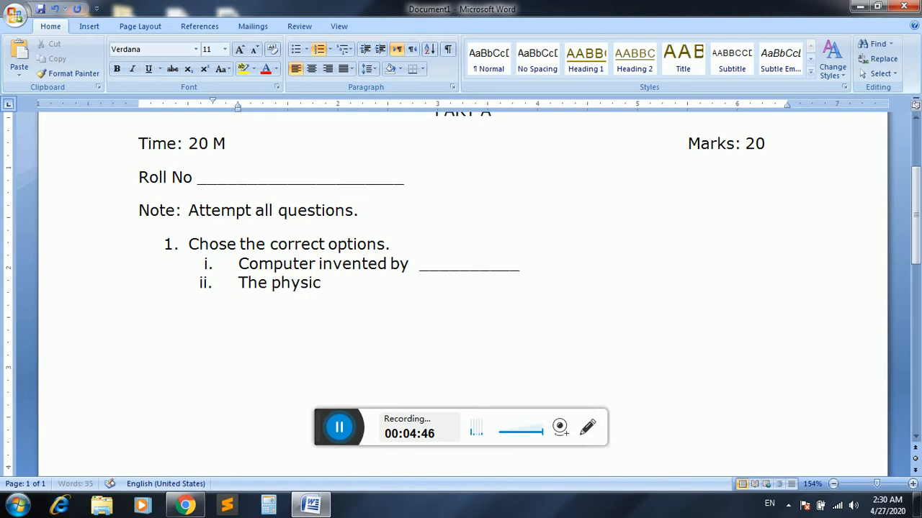
type("al parts of")
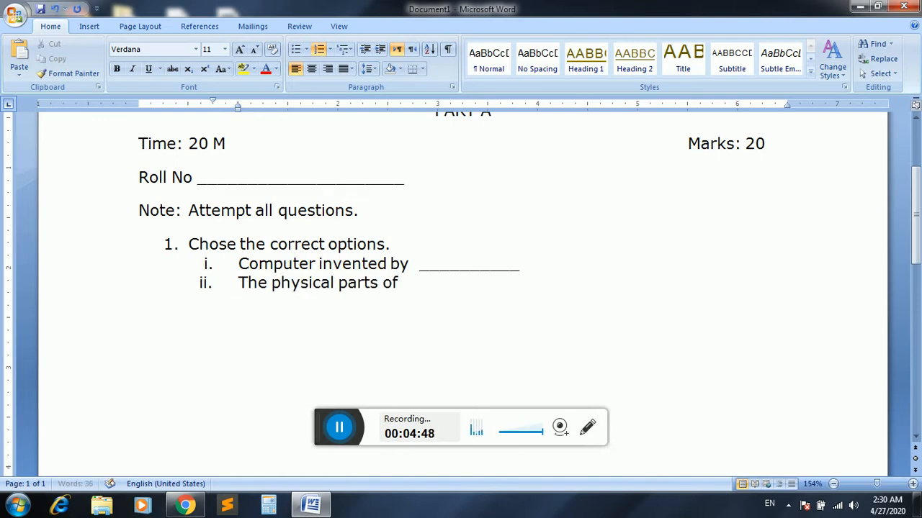
type(" compute")
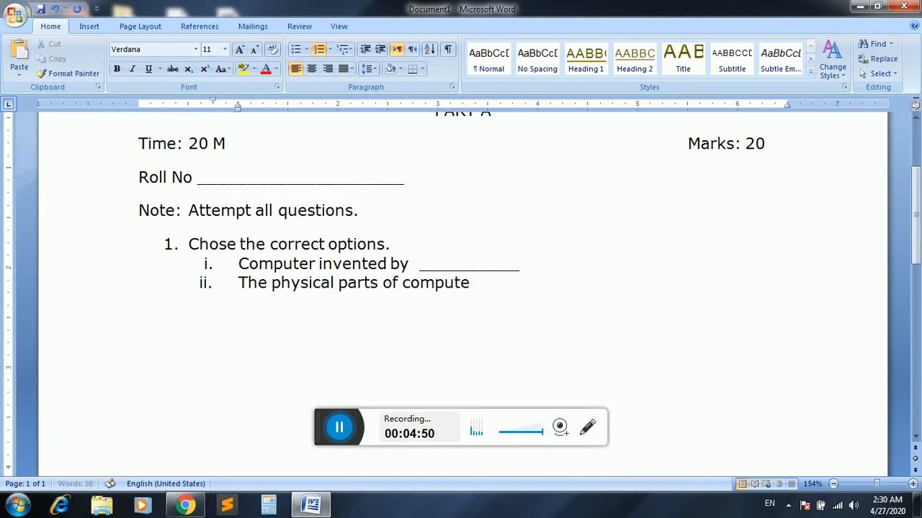
type("r is")
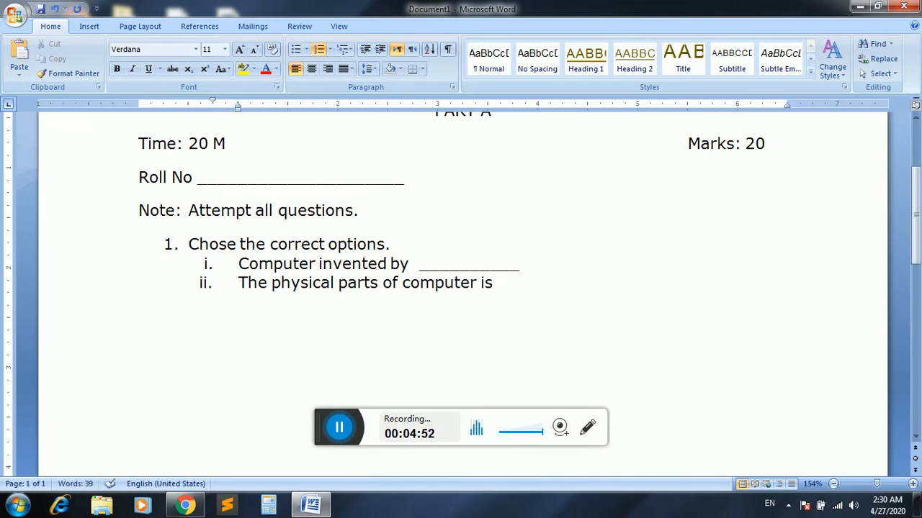
key("ctrl+v")
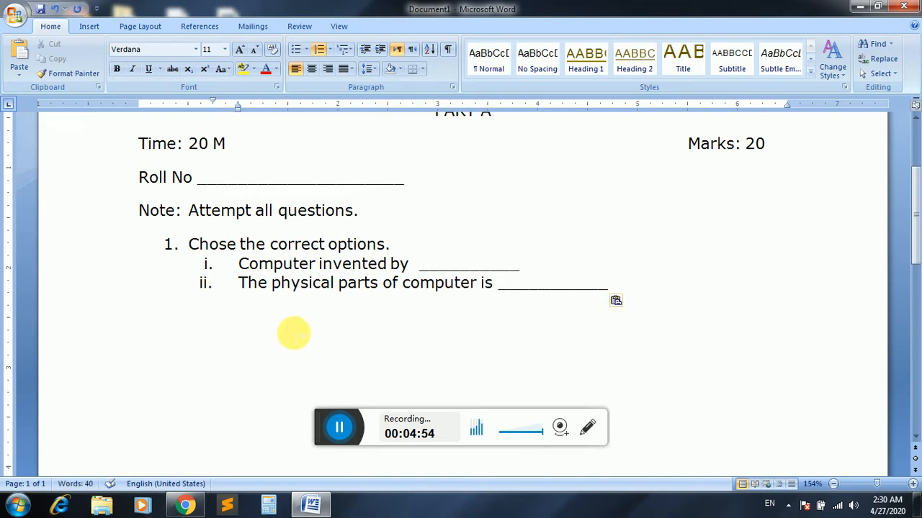
key("Return")
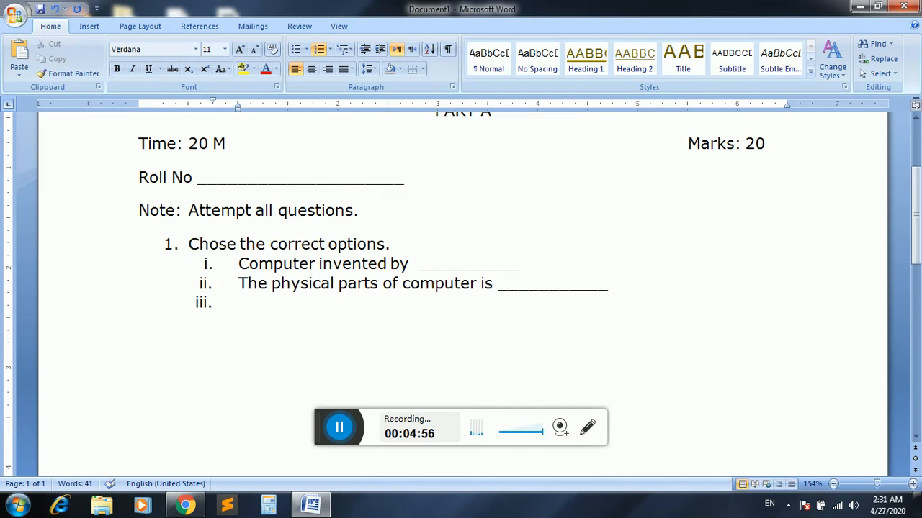
Step: Enter "Computer invented in" as sub-item iii of question 1, ending with the copied underscore blank
type("Computer i")
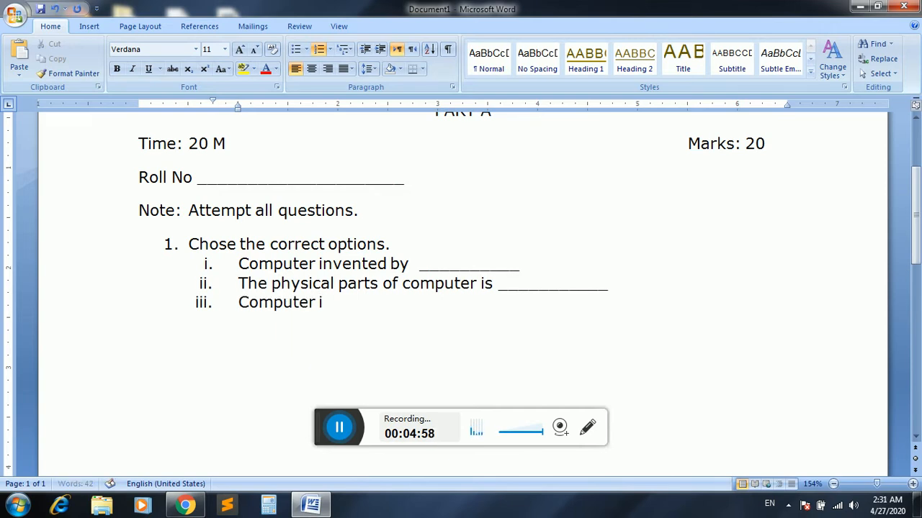
type("nvented b")
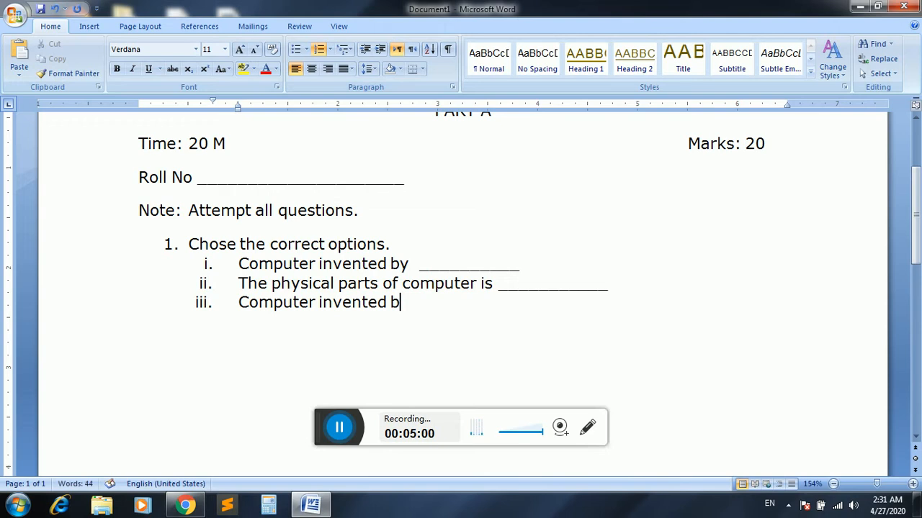
key("BackSpace")
type("in")
key("ctrl+v")
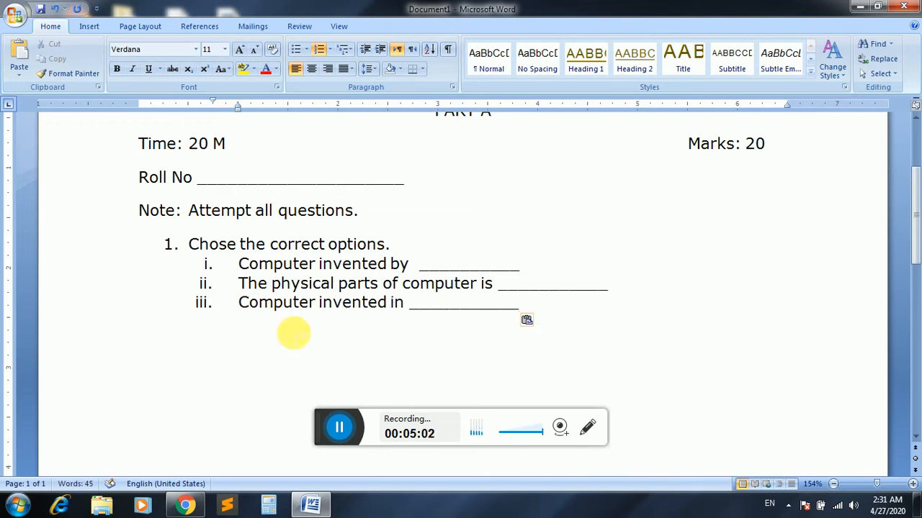
Step: Add placeholder sub-items iv "Fadsfasdfdsa" and v "Dsfsafd", each ending with the copied underscore blank
key("Return")
type("fadsfasdfdsa")
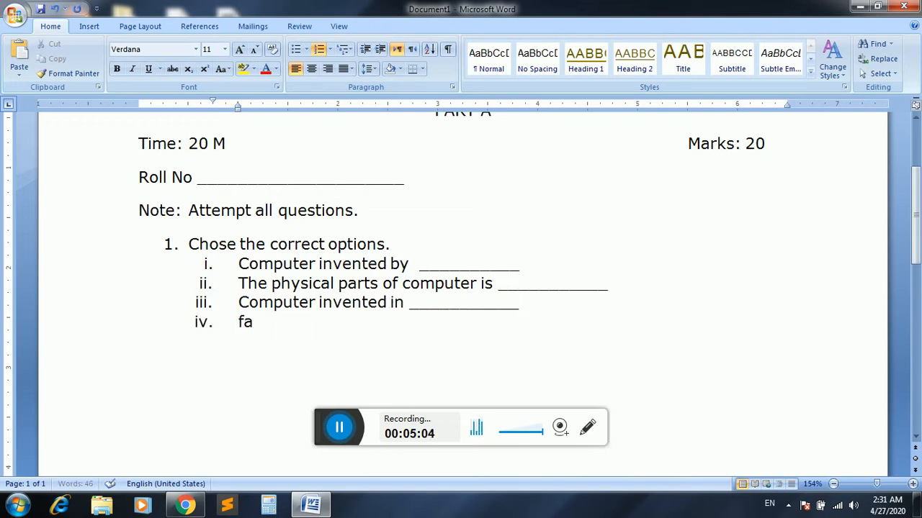
key("ctrl+v")
key("Return")
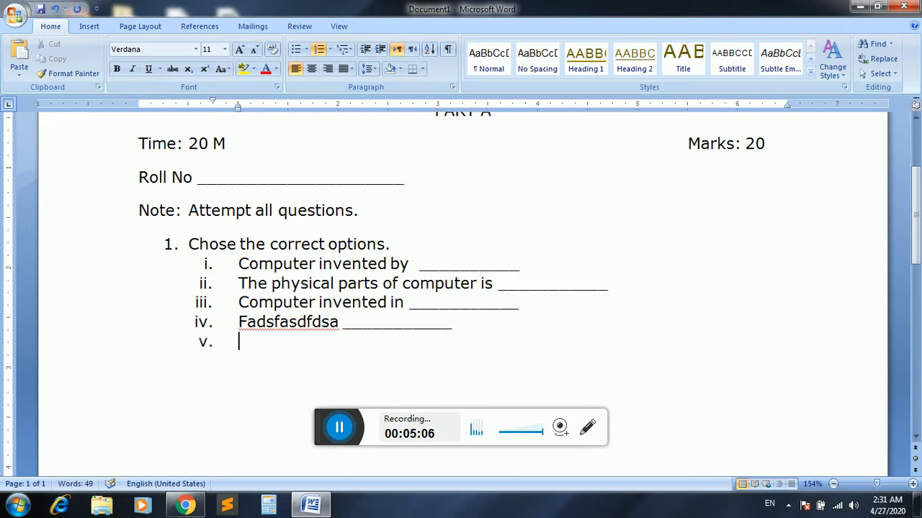
type("dsfsafd")
key("ctrl+v")
Step: Add sub-items vi "Fasdfsafasdf" and vii "Fadsfadsfdsa", each with the copied blank followed by filler text "sadf" and "fdsafasfdas"
key("Return")
type("fasdfsafasdf")
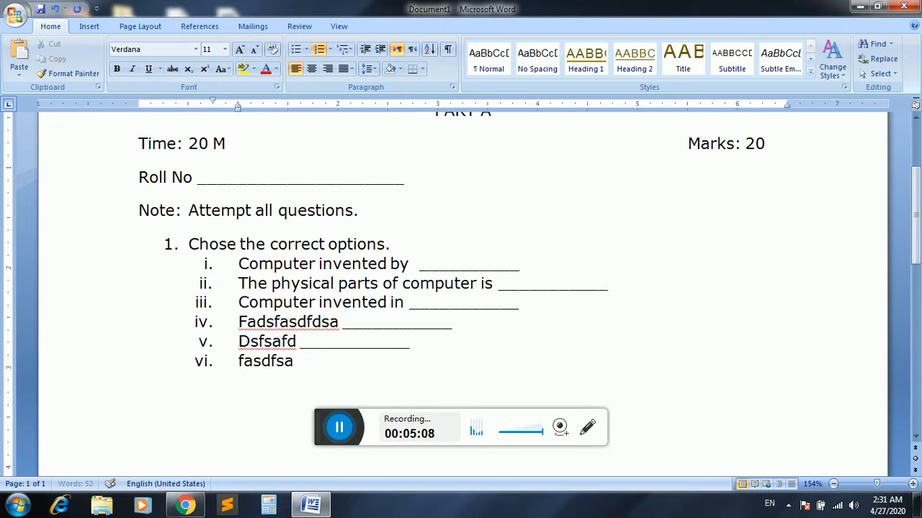
key("ctrl+v")
type("sadf")
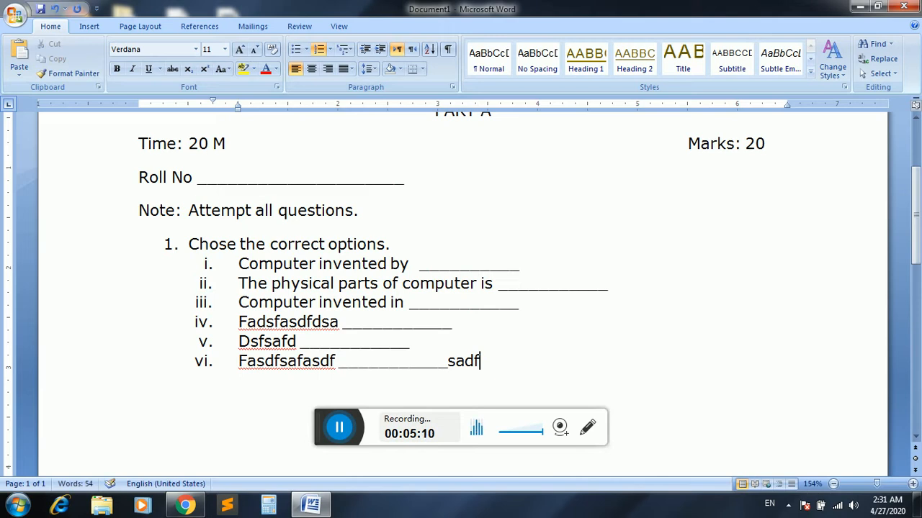
key("Return")
type("fadsfadsfdsa")
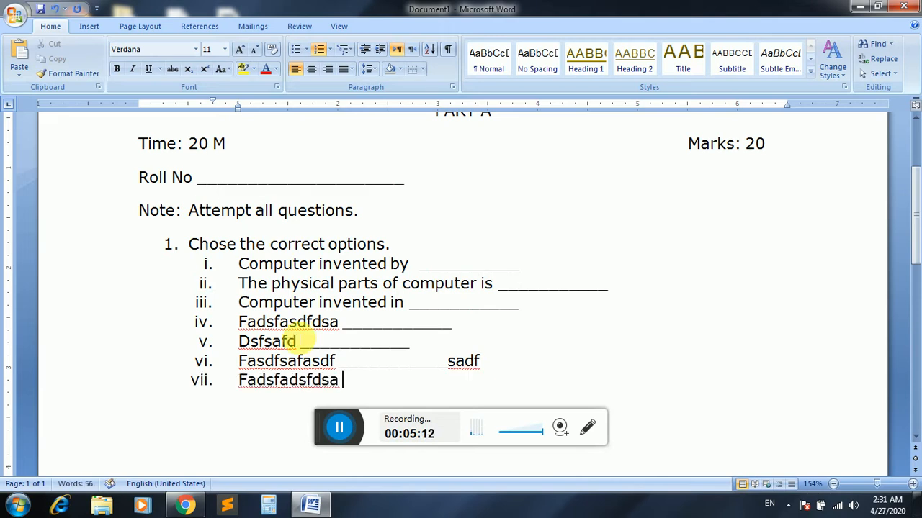
key("ctrl+v")
type("fdsafasfdas")
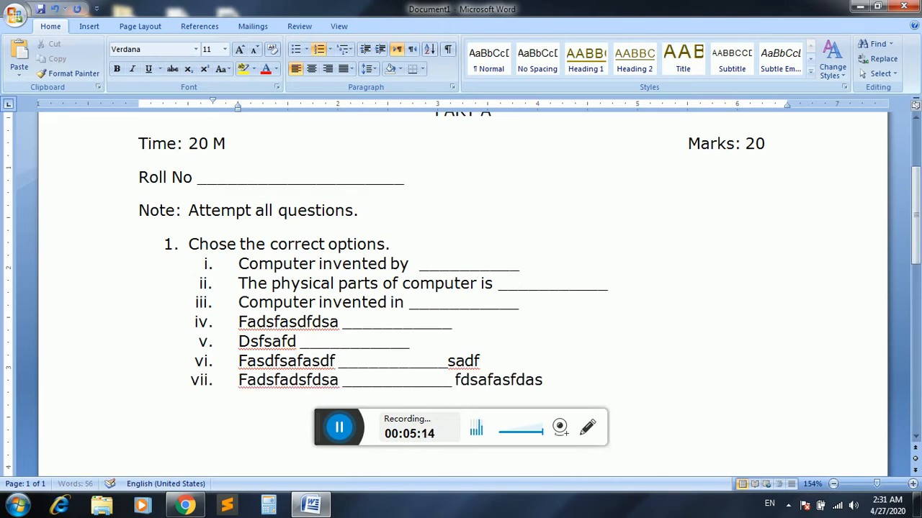
Step: Add sub-item viii with the copied blank before "fadsfdsafsadfasfd" and sub-item ix "Fsadfasd" with the blank after it
key("Return")
key("ctrl+v")
type("fadsfdsafsadfasfd")
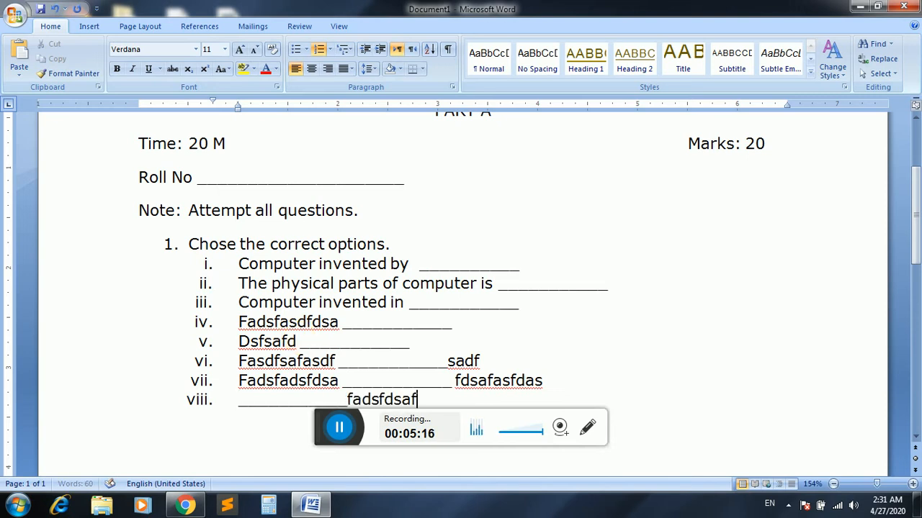
key("Return")
type("fsadfasd")
key("ctrl+v")
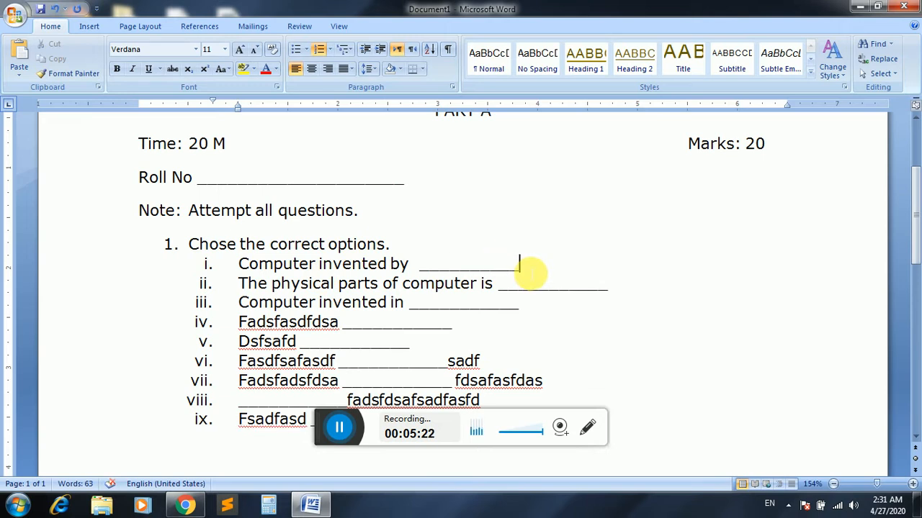
Step: Insert an indented answer-option line below sub-item i and number that level in a., b., c. format
key("Return")
key("Tab")
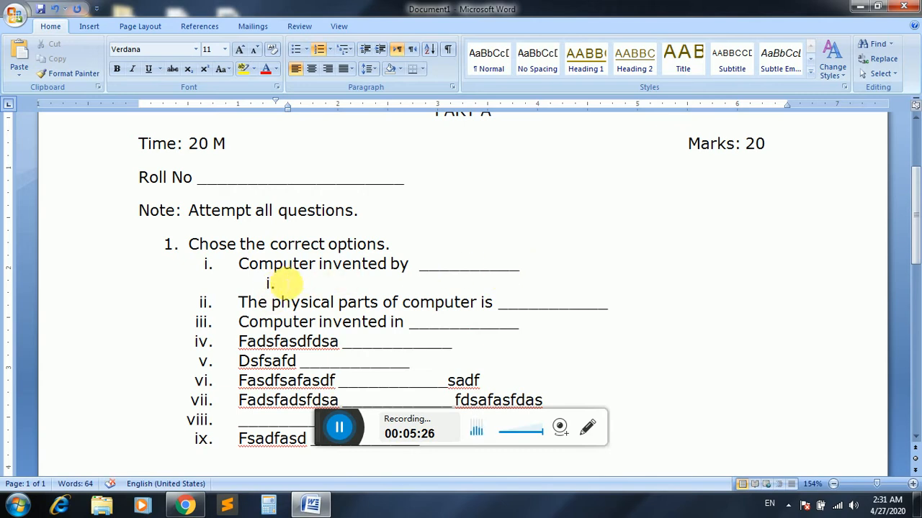
left_click(328, 49)
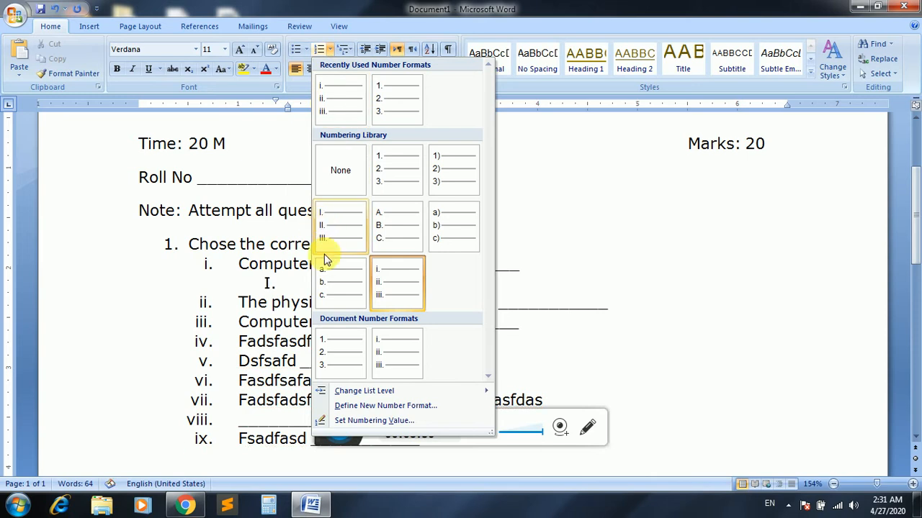
left_click(330, 280)
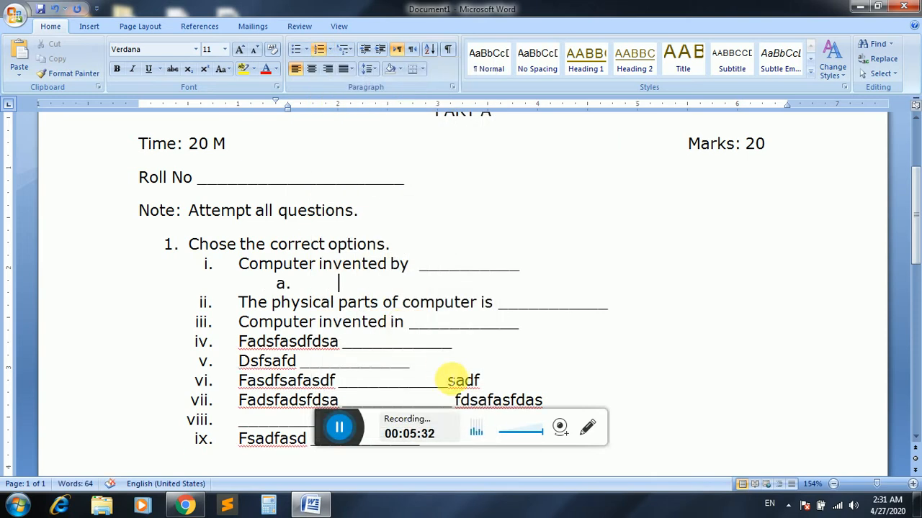
Step: Enter "Charles babbage" as option a under sub-item i
type("Charless a")
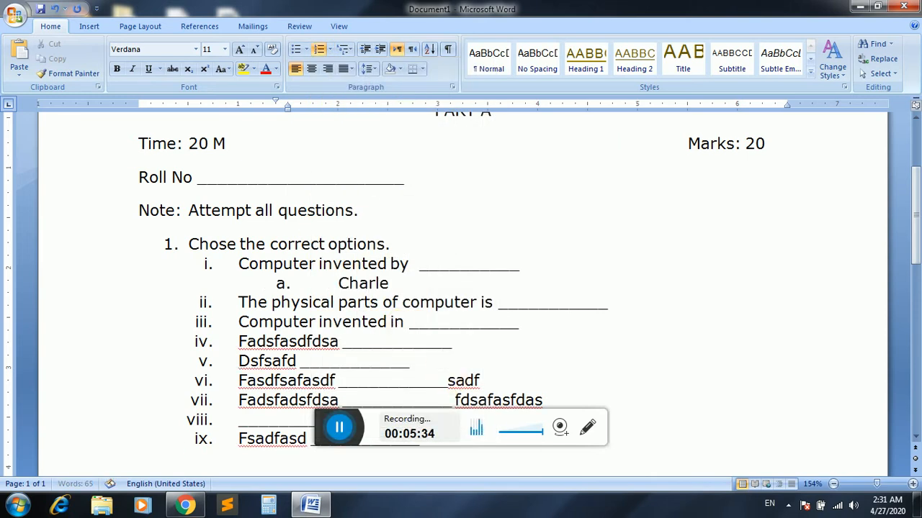
key("BackSpace")
key("BackSpace")
key("BackSpace")
type("babb")
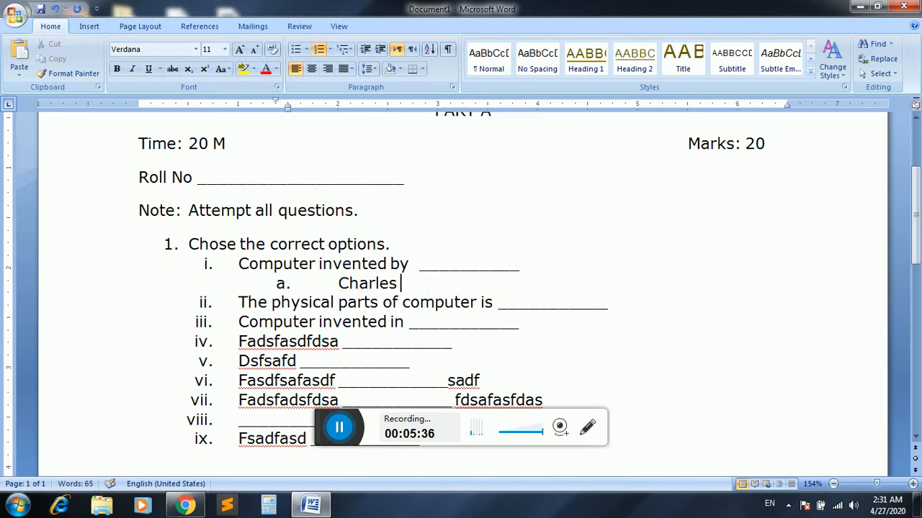
key("BackSpace")
key("BackSpace")
type("bae")
key("BackSpace")
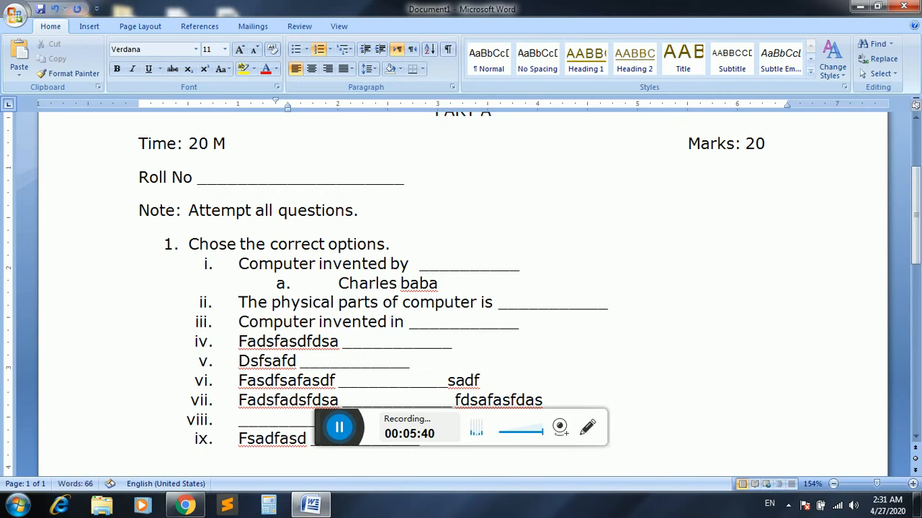
type("ge")
key("BackSpace")
key("BackSpace")
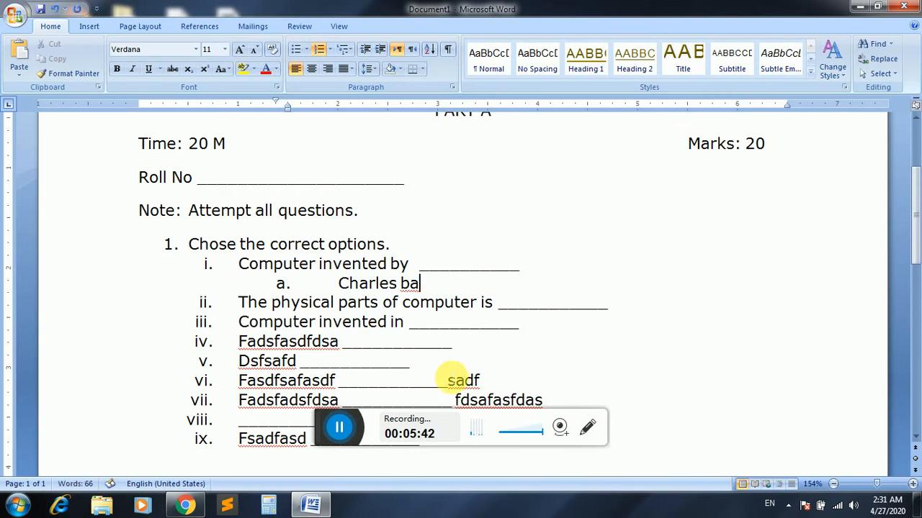
type("bbage")
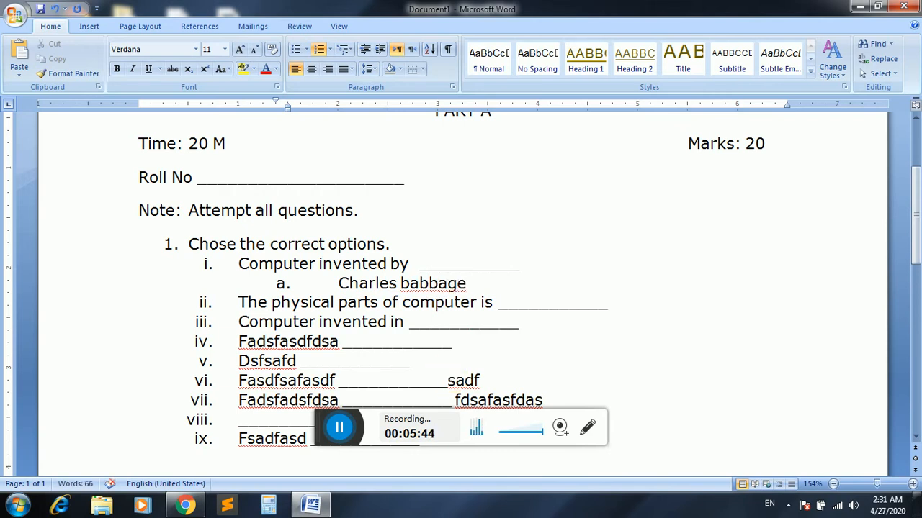
Step: Add tab-spaced options b. "fdfsadf." and C. "ffasdf" on the same line as option a of sub-item i
key("Tab")
type("b.")
key("Tab")
type("fdfsadf.")
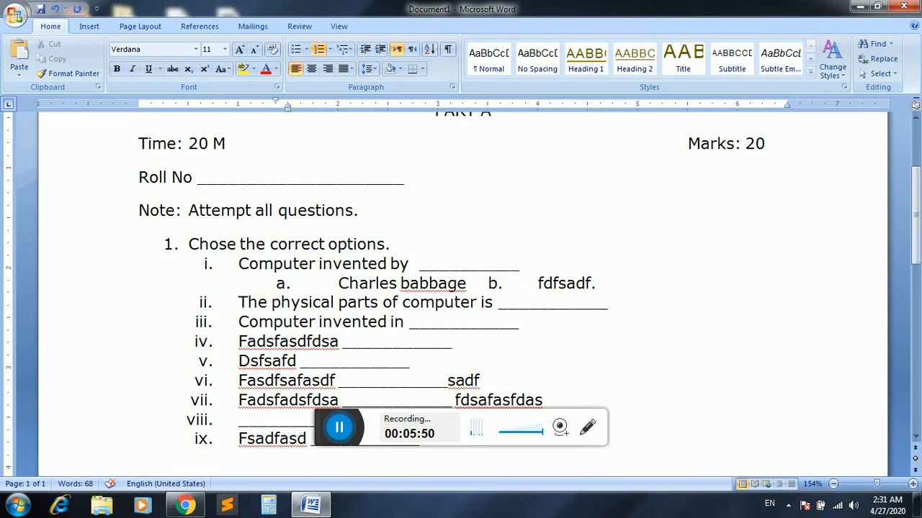
type("c.")
key("Tab")
type("ffasdf")
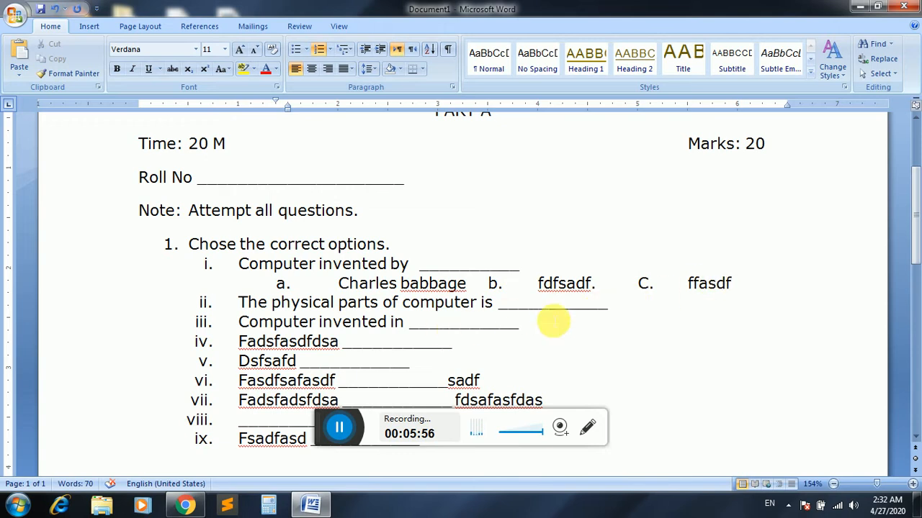
Step: Add an indented option line below sub-item ii with tab-spaced options a. "Fdsafsadfsad", b. "fdsfasfd" and c. "adfdsaf"
left_click(617, 313)
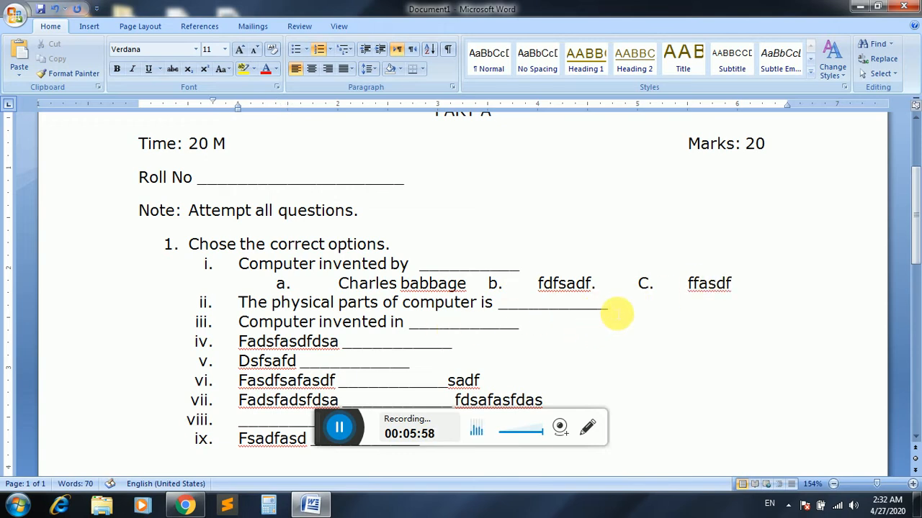
key("Return")
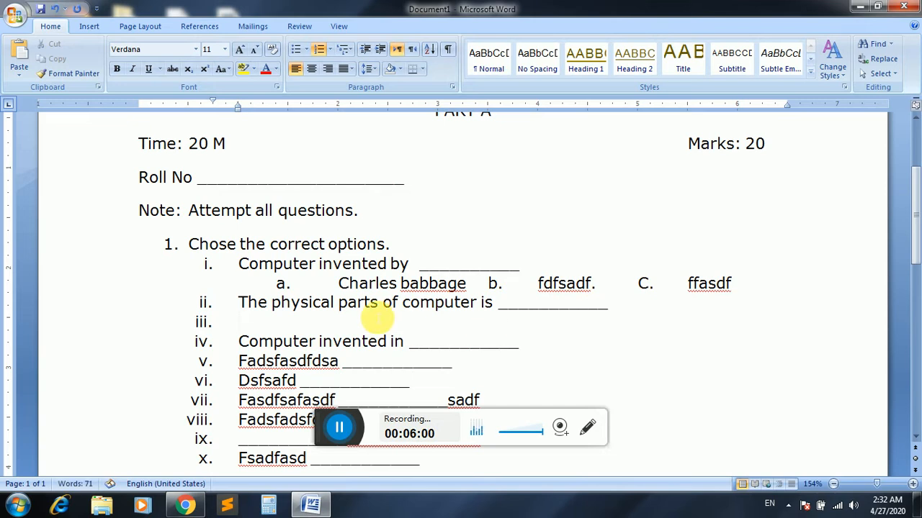
key("Tab")
type("Fdsafsadfsad")
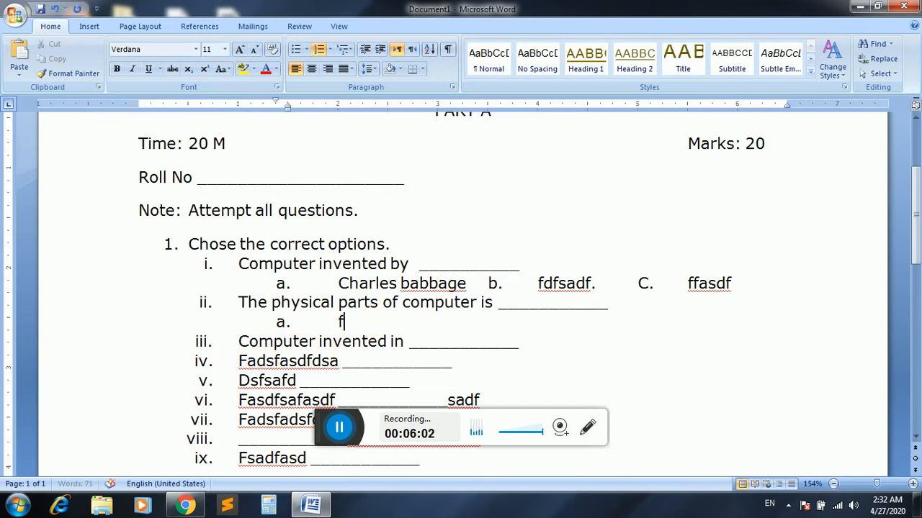
key("Tab")
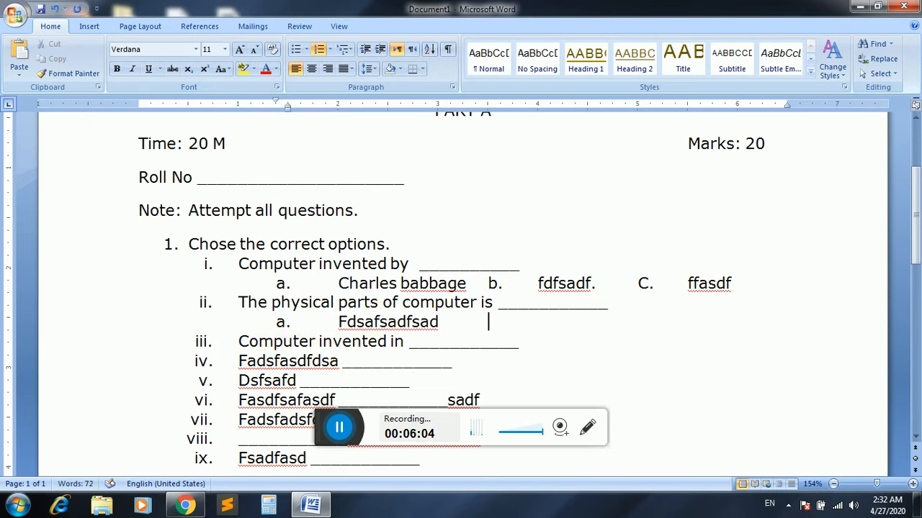
type("b.")
key("Tab")
type("fdsfas")
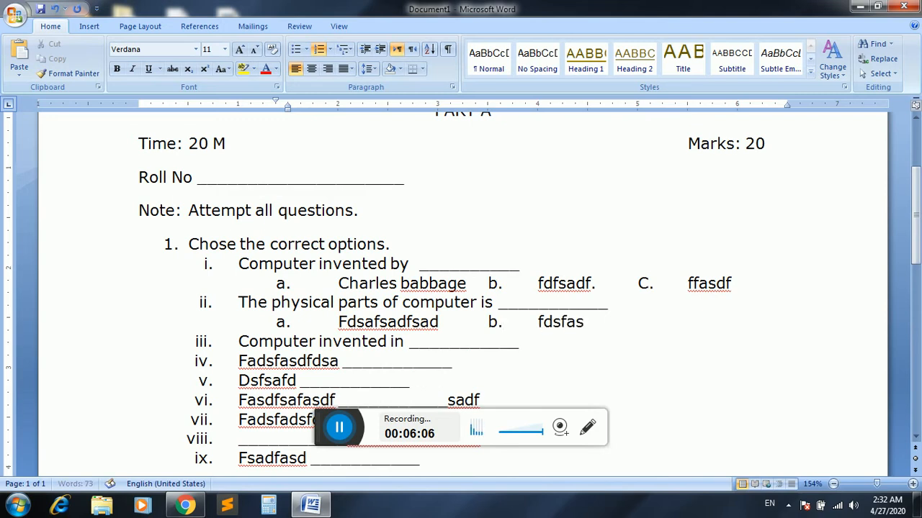
type("fd\tc.")
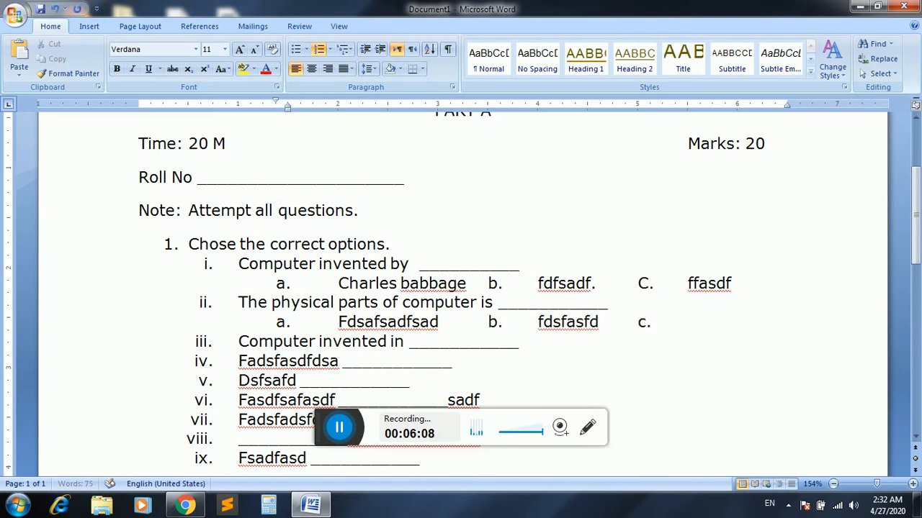
key("Tab")
type("adfdsaf")
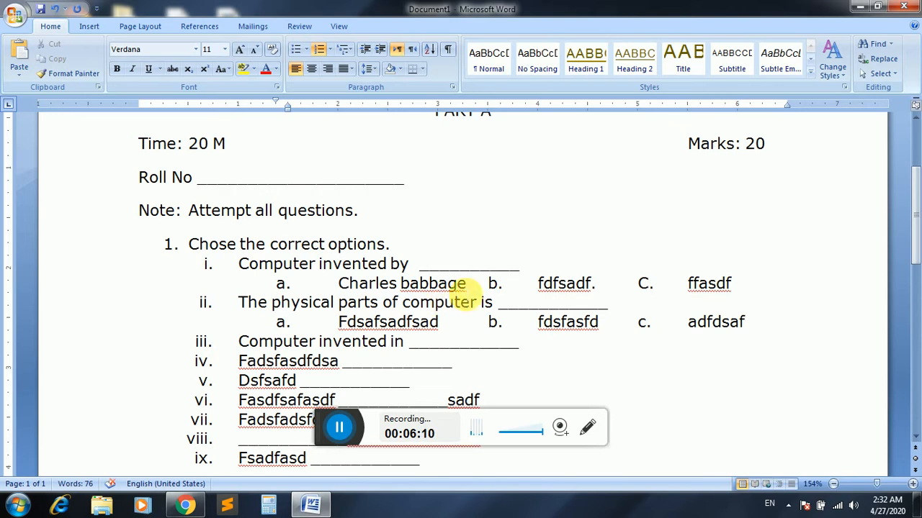
Step: Add an indented option line below sub-item iii with tab-spaced options a. "Dadfsadfsad", b. "fdsafsafd" and c. "fadsfas"
left_click(530, 355)
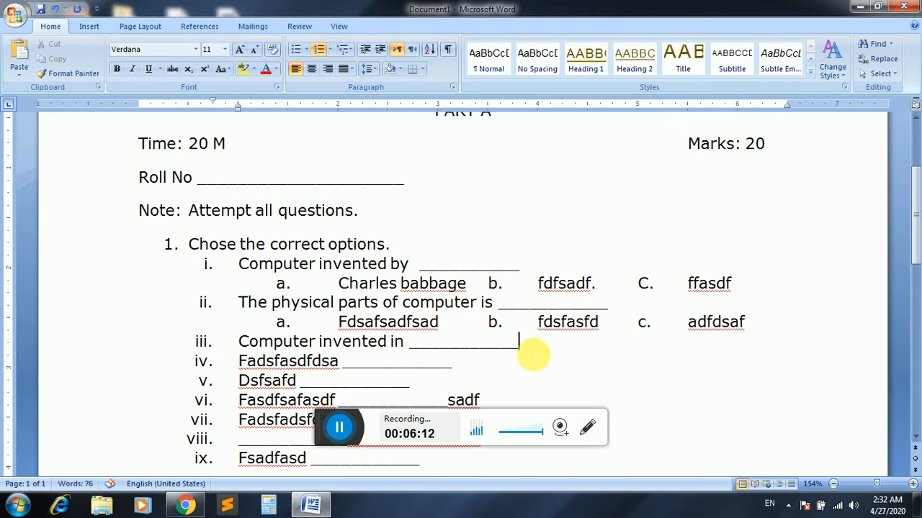
key("Return")
key("Tab")
type("dadfsadfsad")
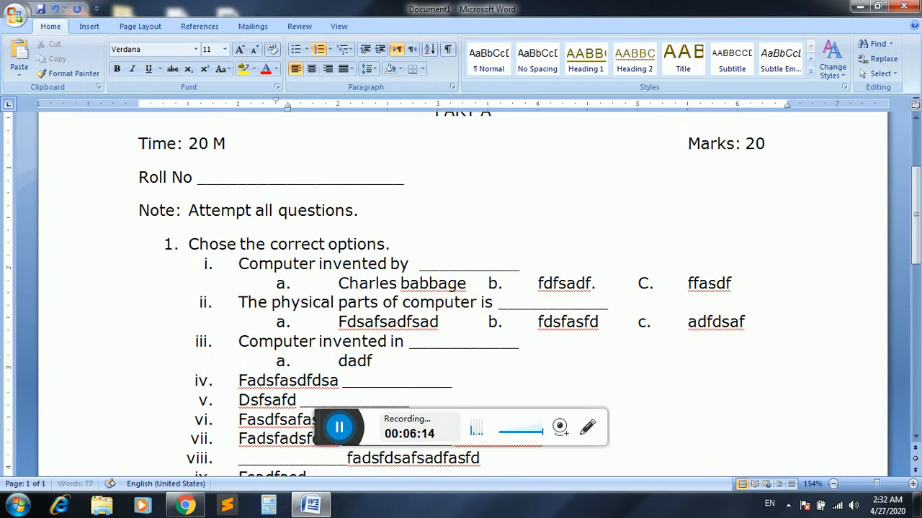
key("Tab")
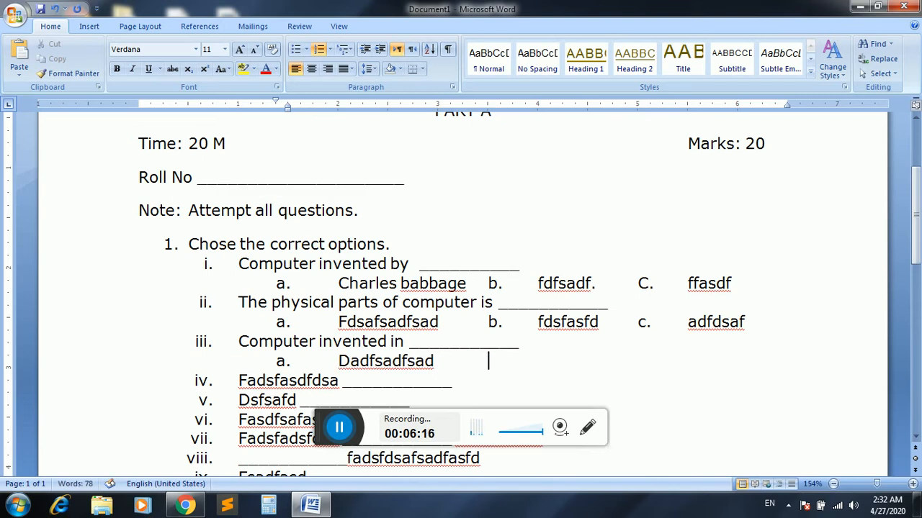
type("b.")
key("Tab")
type("fdsafsafd")
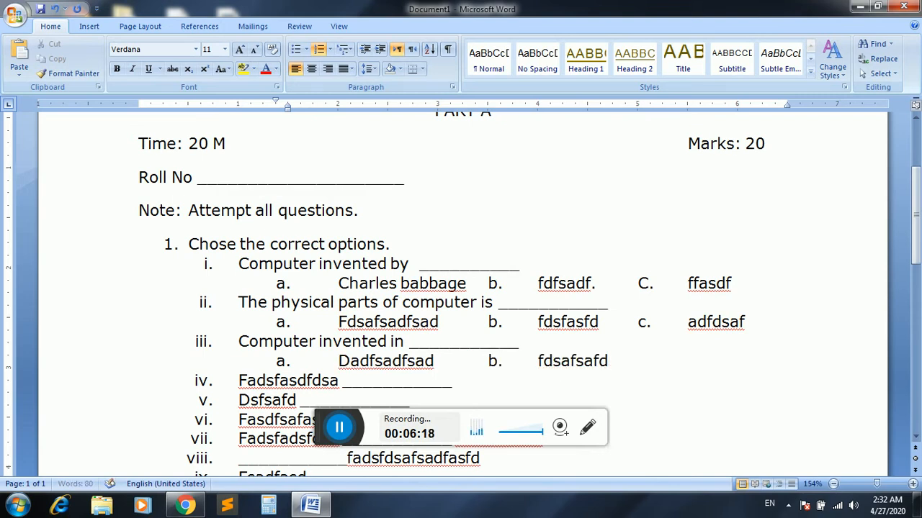
key("Tab")
type("c.")
key("Tab")
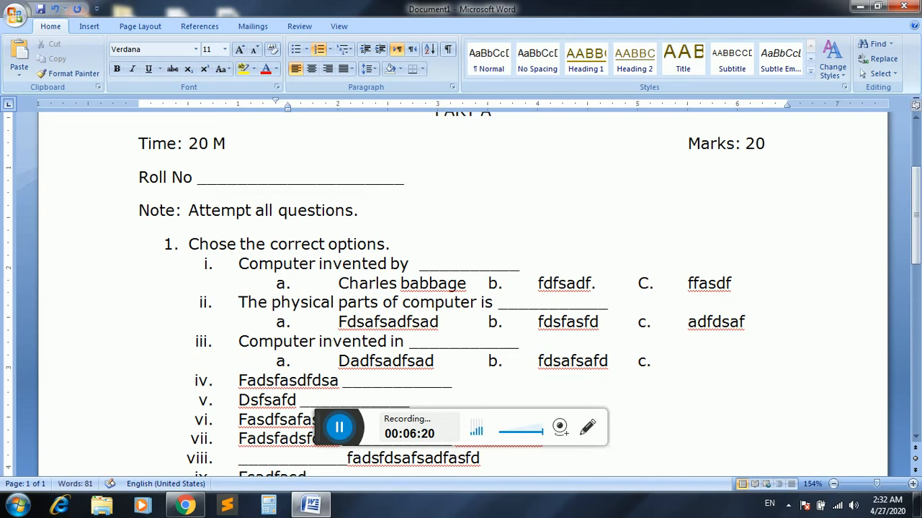
type("fadsfas")
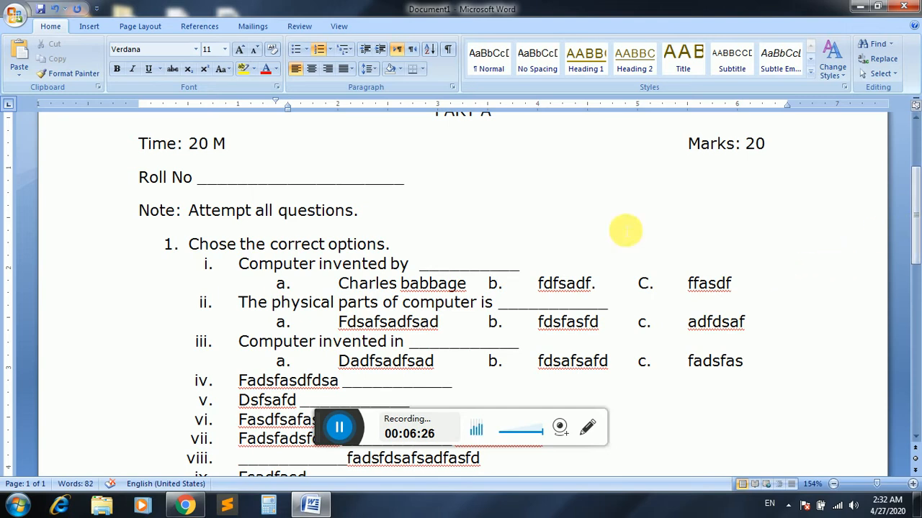
Step: Draw a rectangle about 0.3" by 0.35" beside the options of sub-item i and duplicate it beside sub-items ii and iii
left_click(90, 25)
left_click(202, 69)
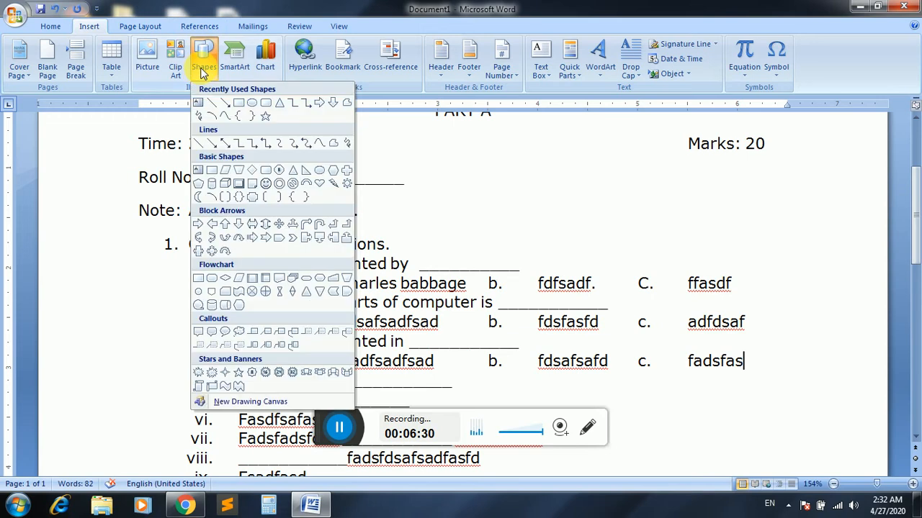
left_click(240, 104)
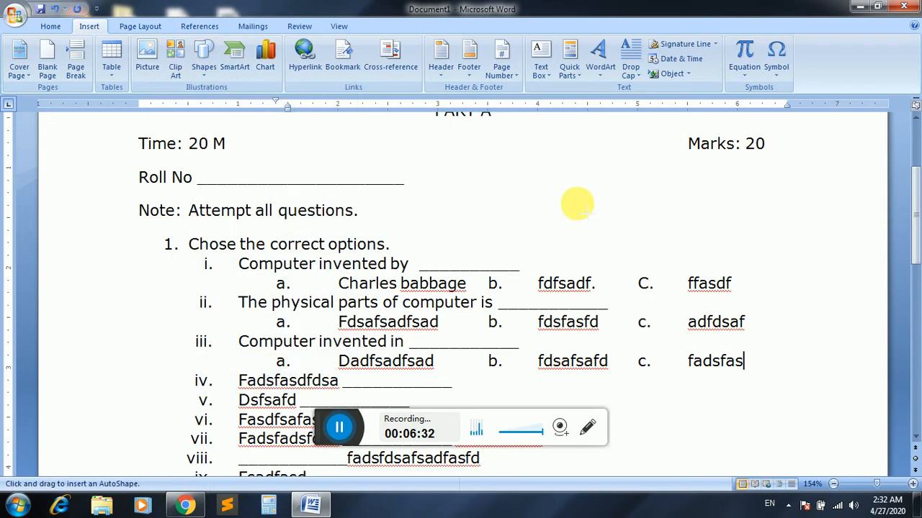
left_click_drag(798, 263, 834, 293)
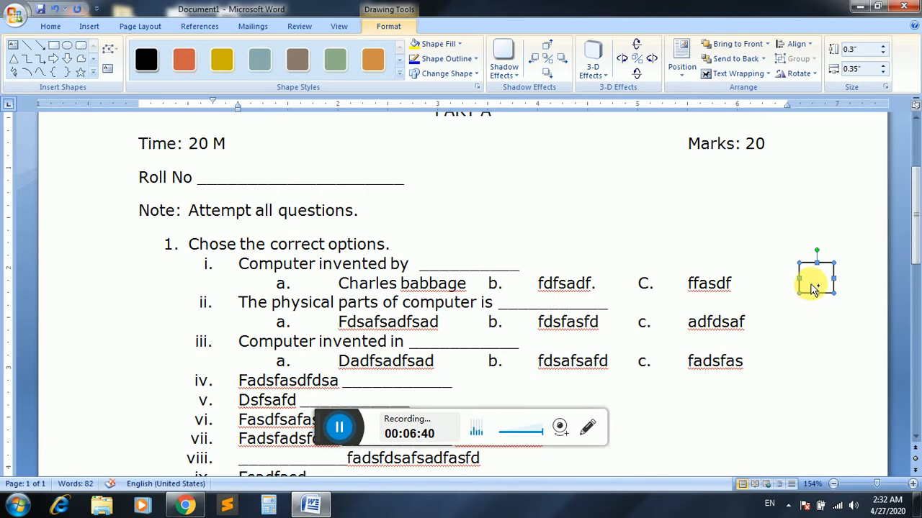
left_click_drag(812, 288, 814, 367)
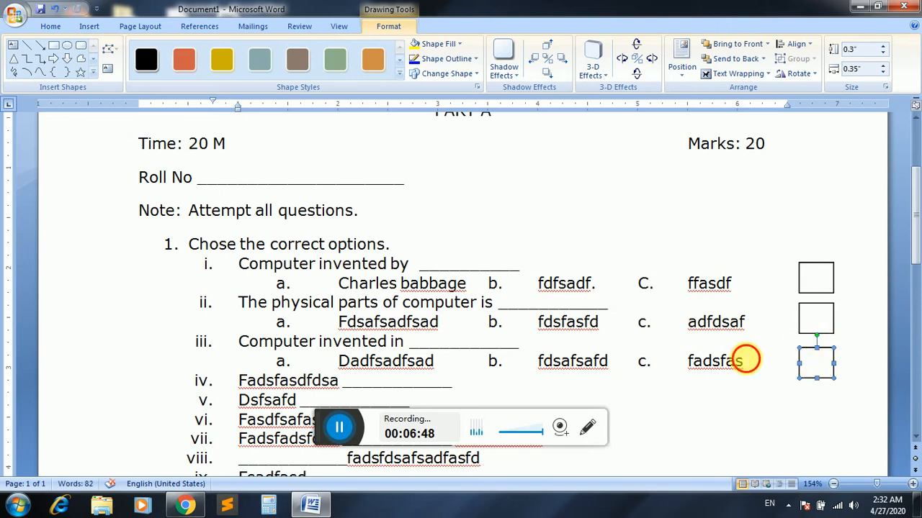
left_click(744, 361)
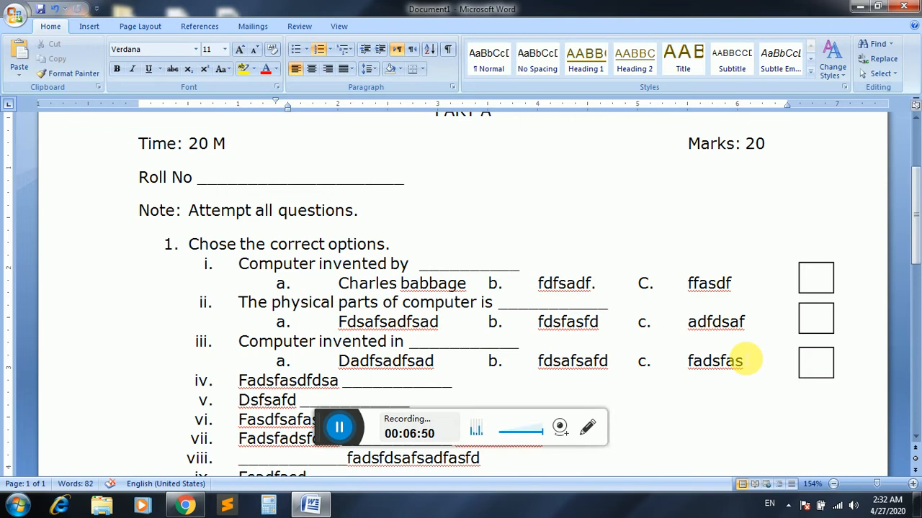
Step: Apply grey paragraph shading to the "PART A" heading line
mouse_move(916, 191)
left_mouse_down()
mouse_move(913, 257)
mouse_move(914, 181)
mouse_move(915, 193)
left_mouse_up()
left_click_drag(510, 226, 422, 228)
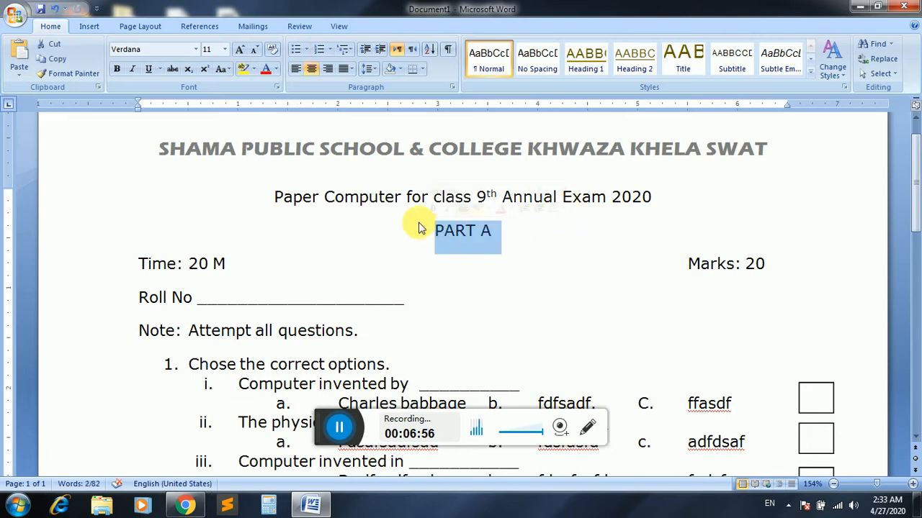
left_click(401, 70)
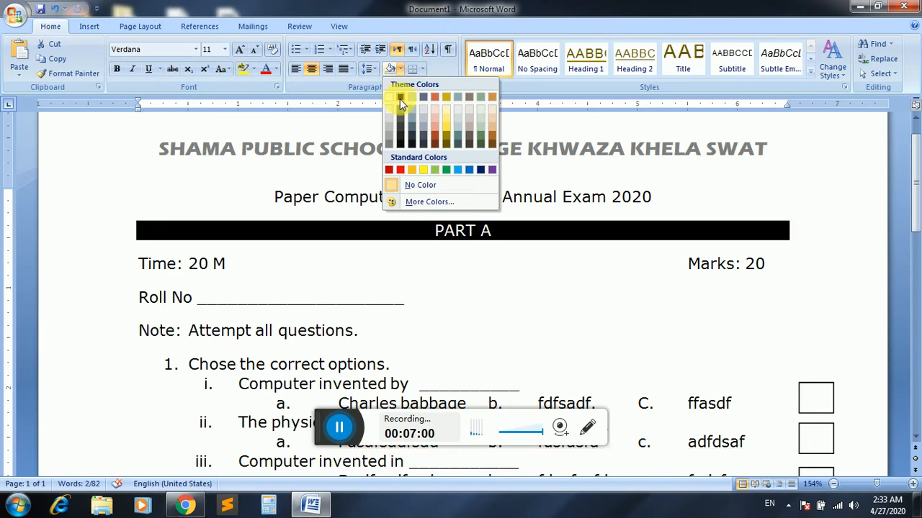
left_click(392, 135)
left_click(412, 231)
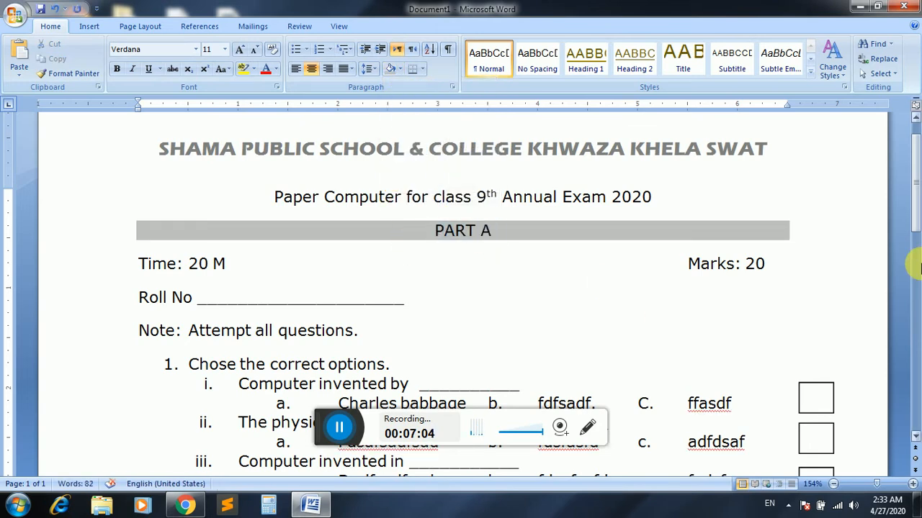
Step: Add question 2 after sub-item ix with the text "Write “T” for True and “F” for False."
left_click_drag(918, 207, 916, 284)
left_click(488, 321)
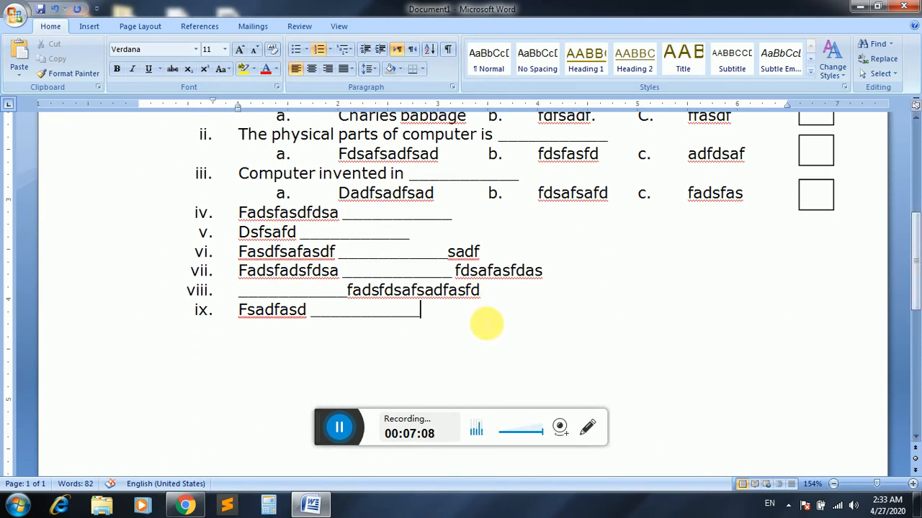
key("Return")
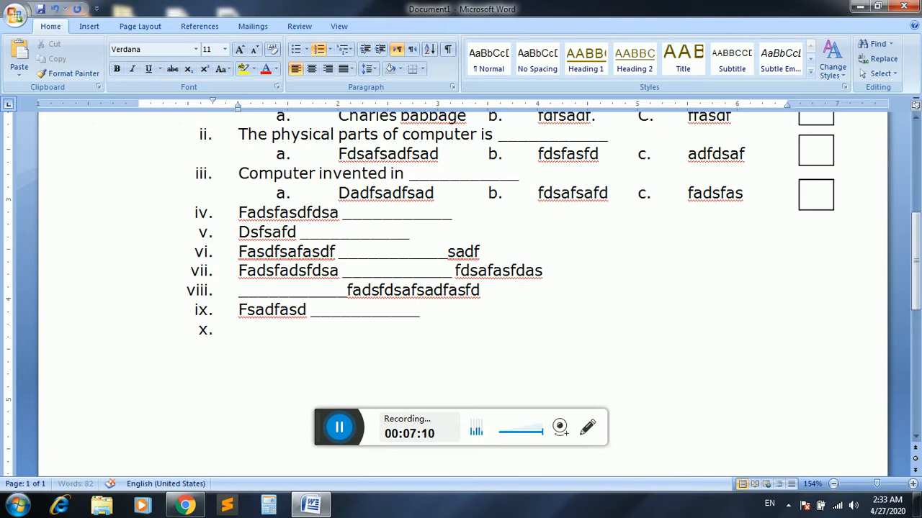
key("Return")
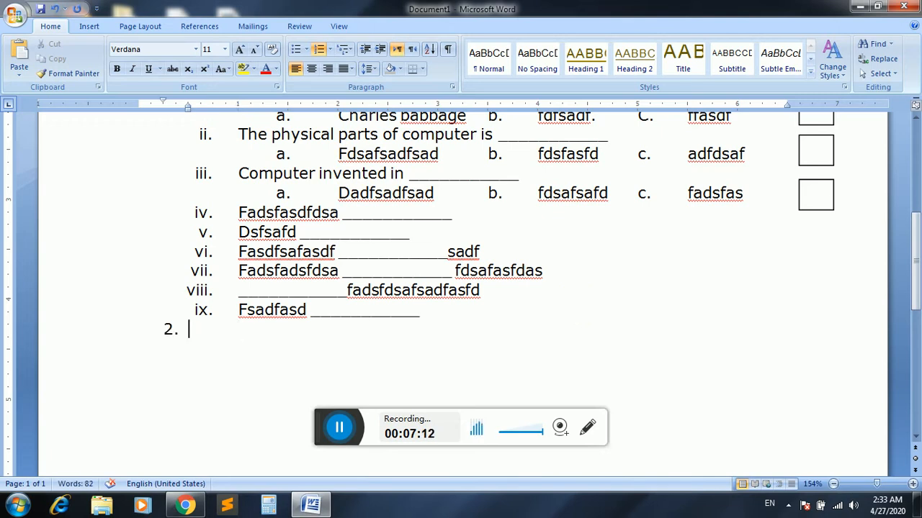
left_click_drag(914, 248, 916, 301)
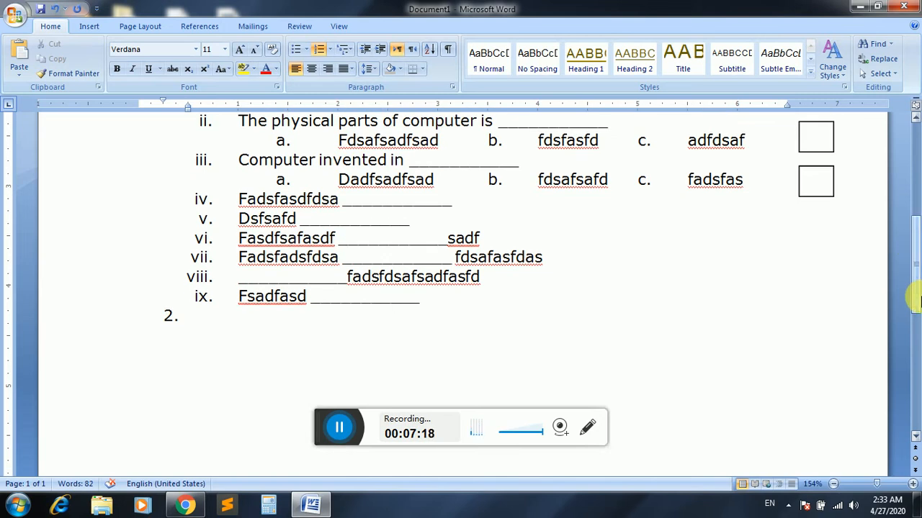
type("Write \"")
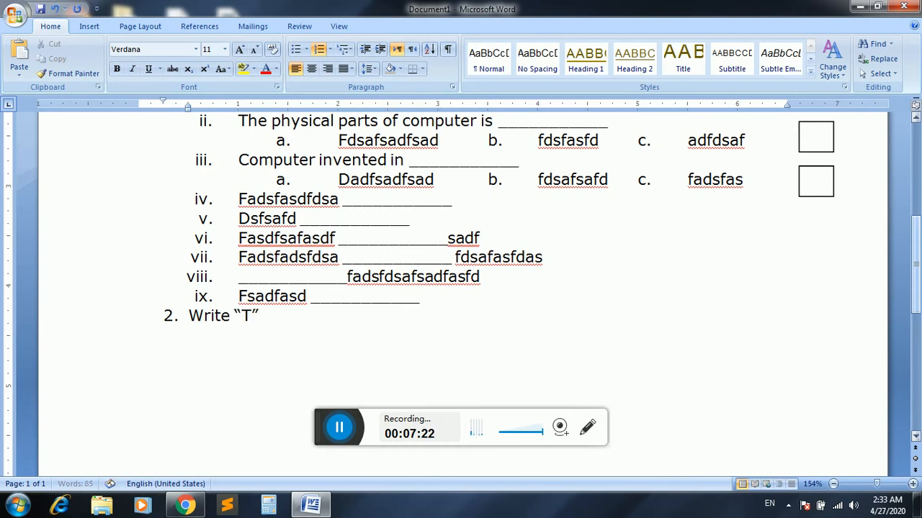
type("T\" for True and “F” for")
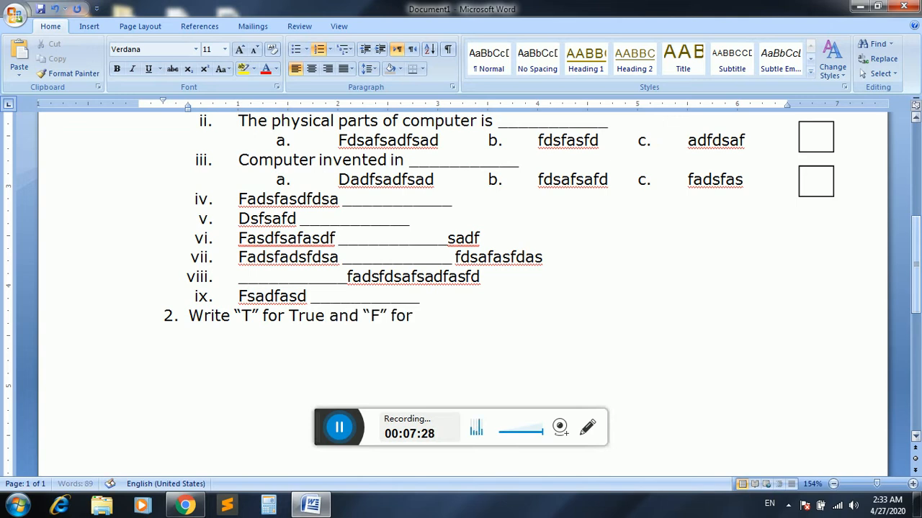
type("d \"F\" for False.")
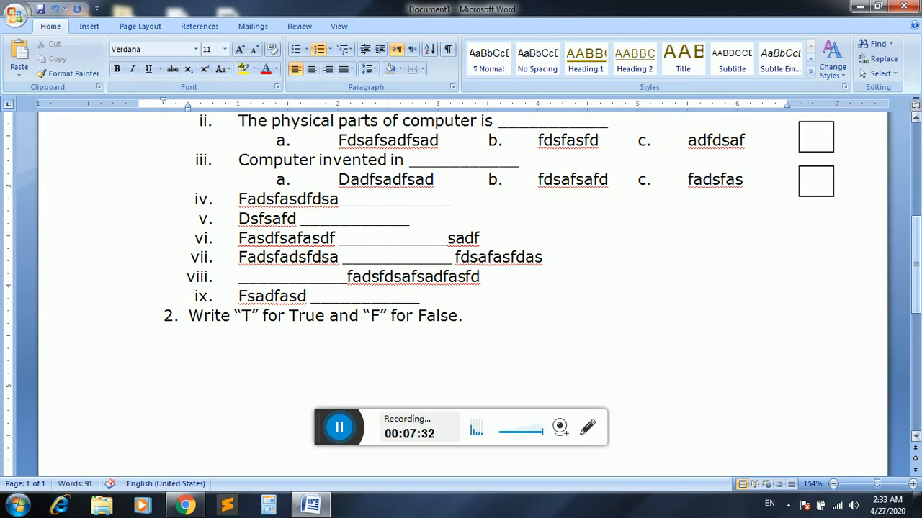
Step: Add sub-items i "JSAHFKSAJDHFLKSAJHF" and ii "FSADFASFDASDFASFD" under question 2
key("Return")
key("Tab")
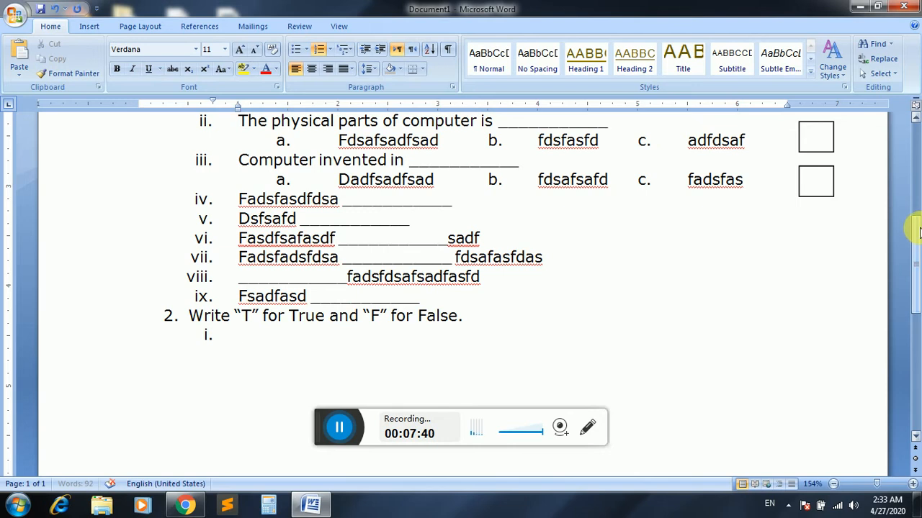
scroll(900, 220, "down", 1)
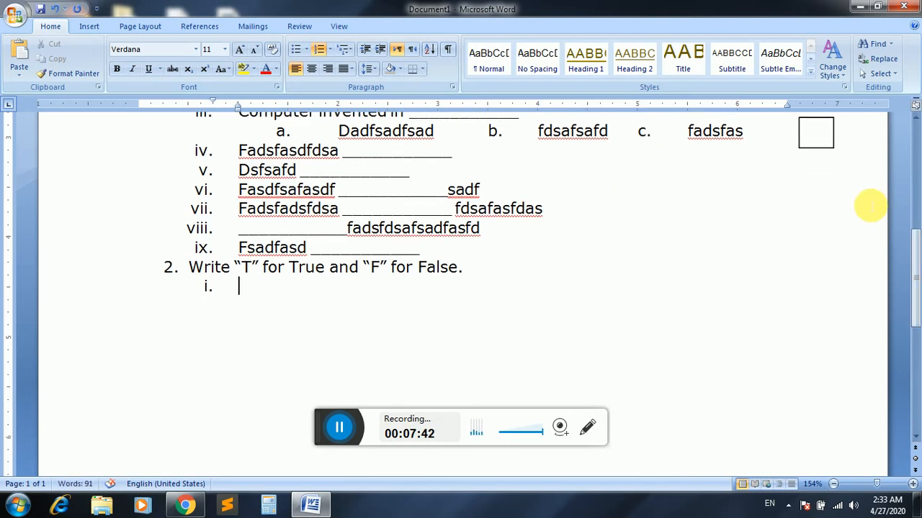
type("dj")
type("JSAHFKSAJDHFLKSAJ")
type("HF")
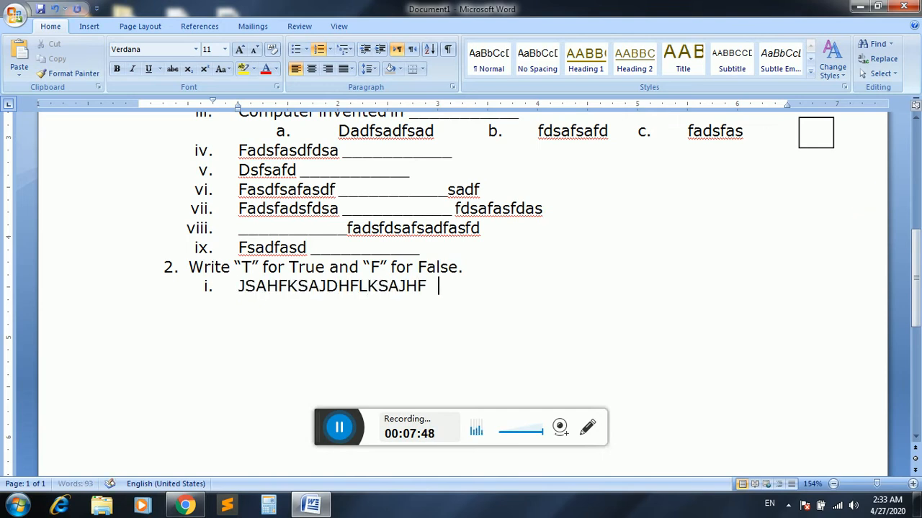
key("Return")
type("FSADFASFDASDFASFD")
Step: Add sub-items iii "FASFDASFDASFDSADF", iv "FASDFASDFSADfdsafasfd" and v "fasdfasdfasfdasfdsad" to question 2
key("Return")
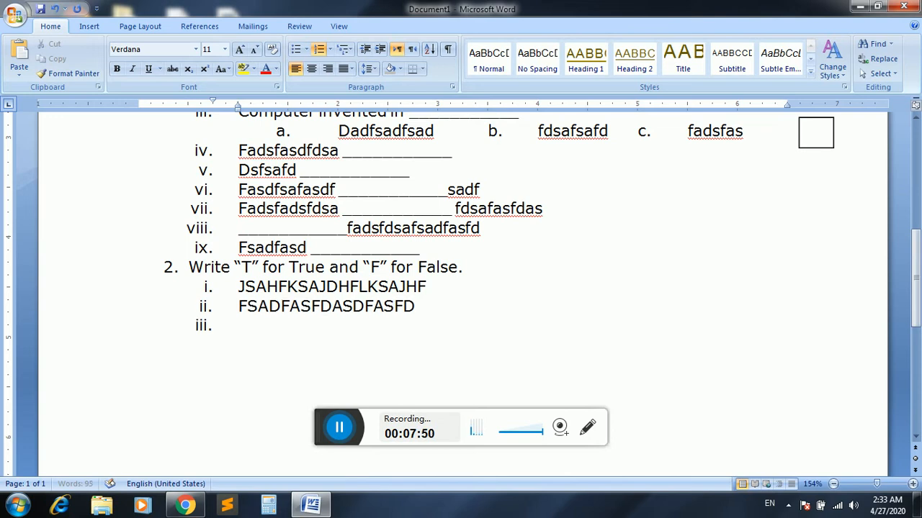
type("FASFDASFDASFDSADF")
key("Return")
type("FASDFASDFSADfdsafasfd")
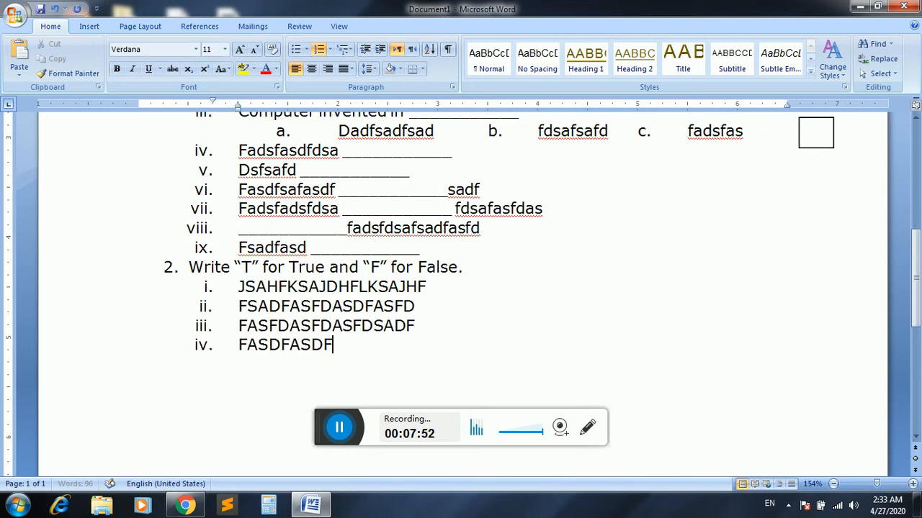
key("Return")
type("fasdfasdfasfdasfdsad")
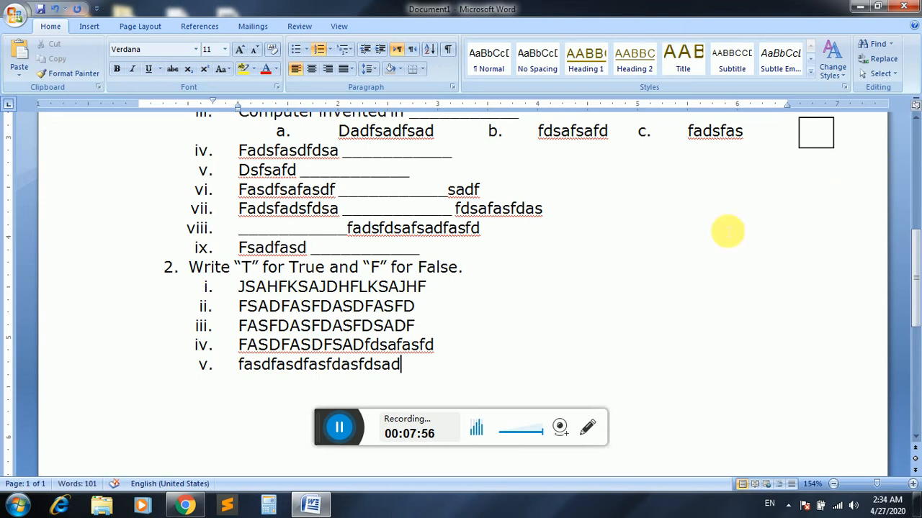
Step: Set the line spacing of question 2's sub-items i to v to 2.5
left_click_drag(409, 382, 245, 287)
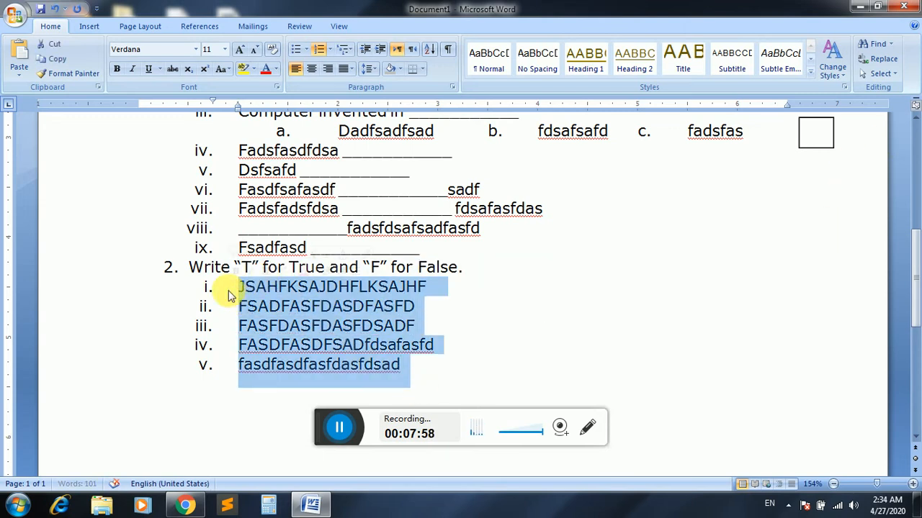
left_click(367, 69)
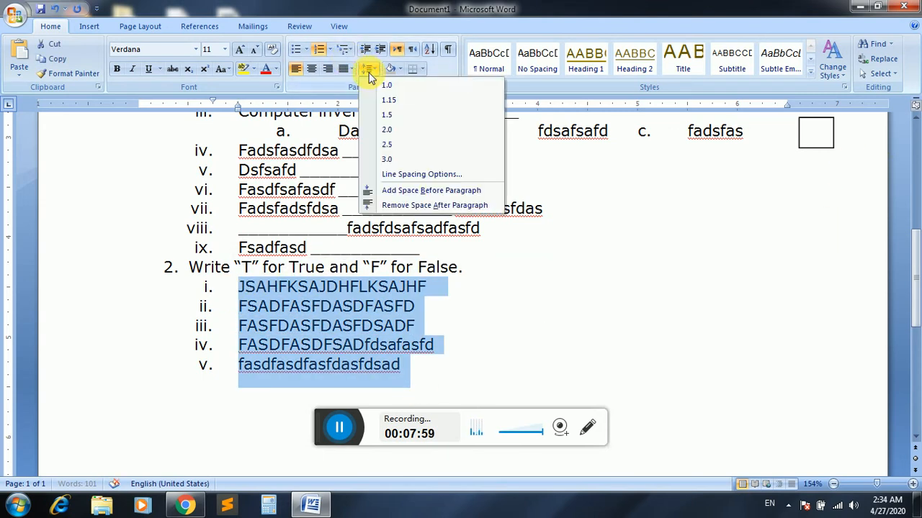
left_click(382, 144)
left_click(437, 303)
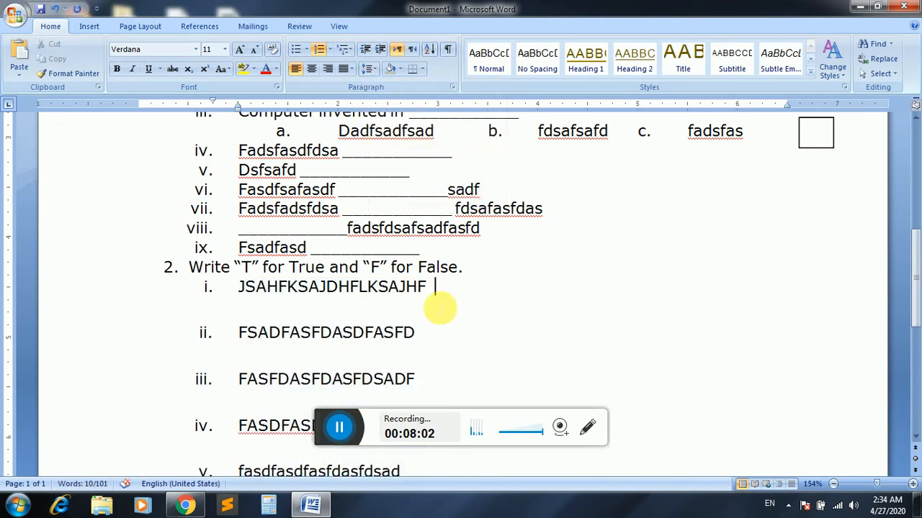
Step: Draw a rectangle about 0.3" by 0.43" beside question 2's sub-item i and duplicate it beside sub-items ii and iii
left_click(90, 26)
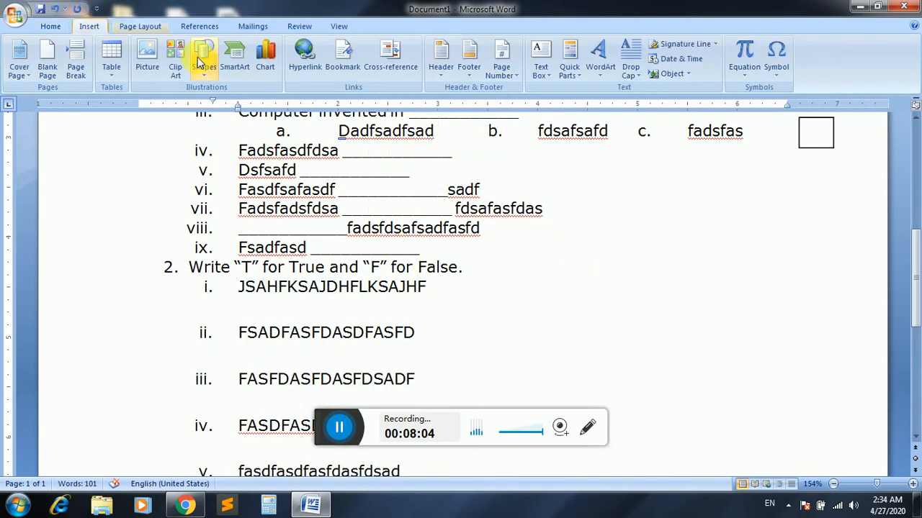
left_click(203, 66)
left_click(243, 91)
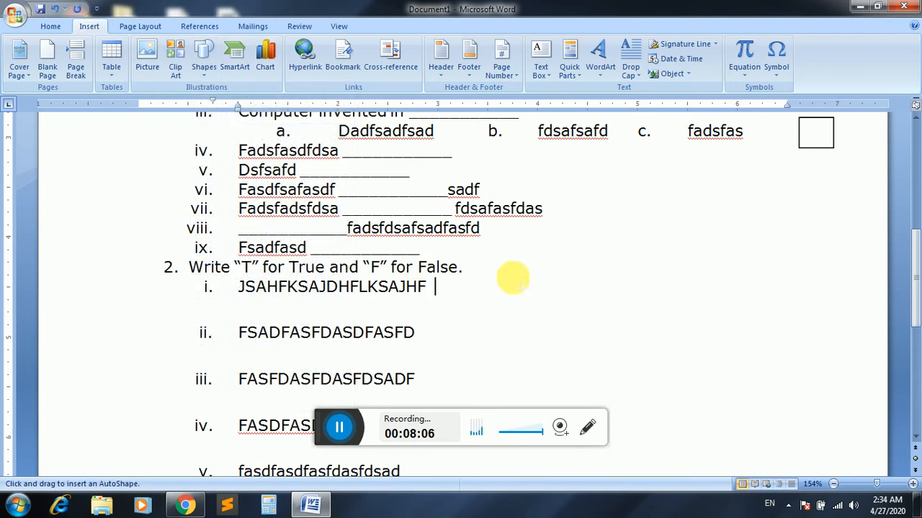
mouse_move(536, 267)
left_mouse_down()
mouse_move(580, 294)
mouse_move(565, 373)
left_mouse_up()
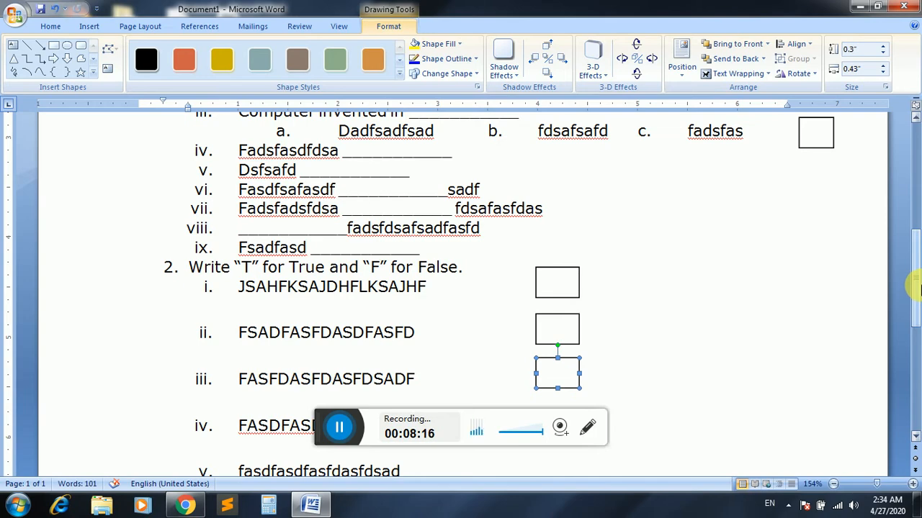
Step: End the list after question 2's sub-item v and insert a page break, centring the first line of the new page
left_click_drag(916, 288, 880, 327)
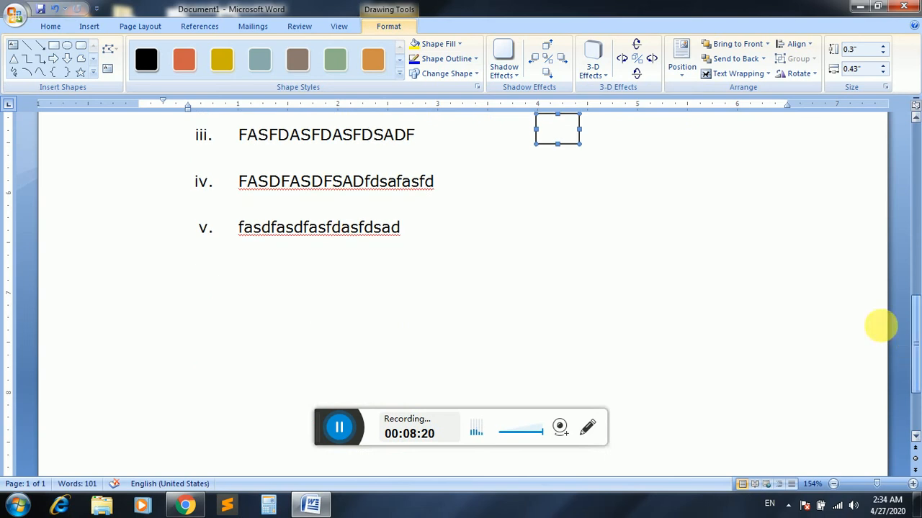
left_click(425, 233)
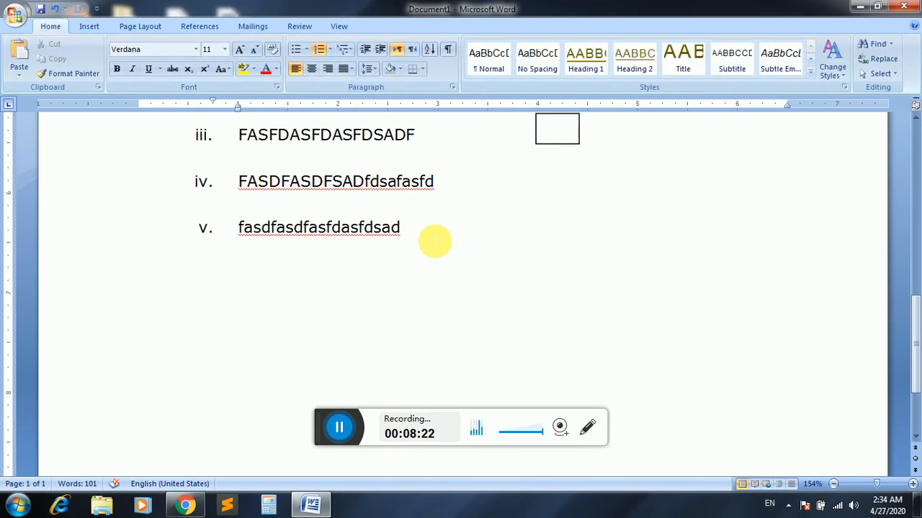
key("Return")
key("BackSpace")
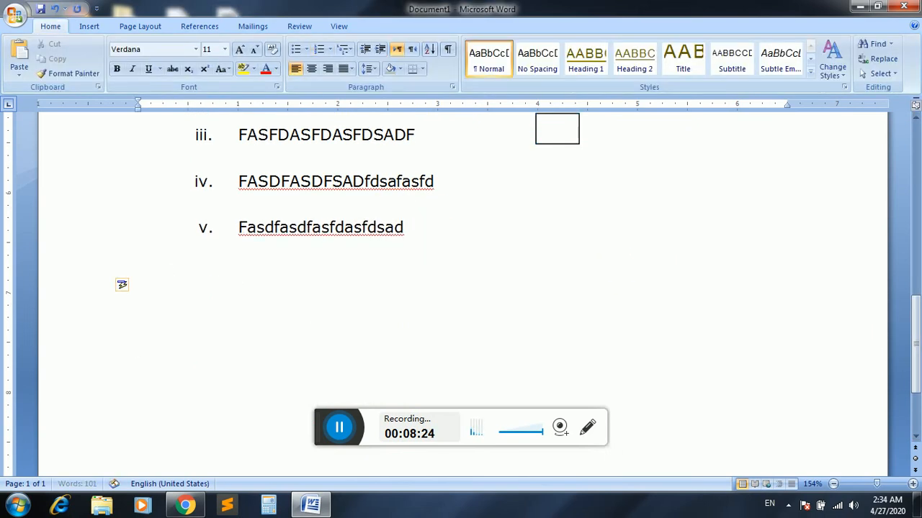
key("ctrl+Return")
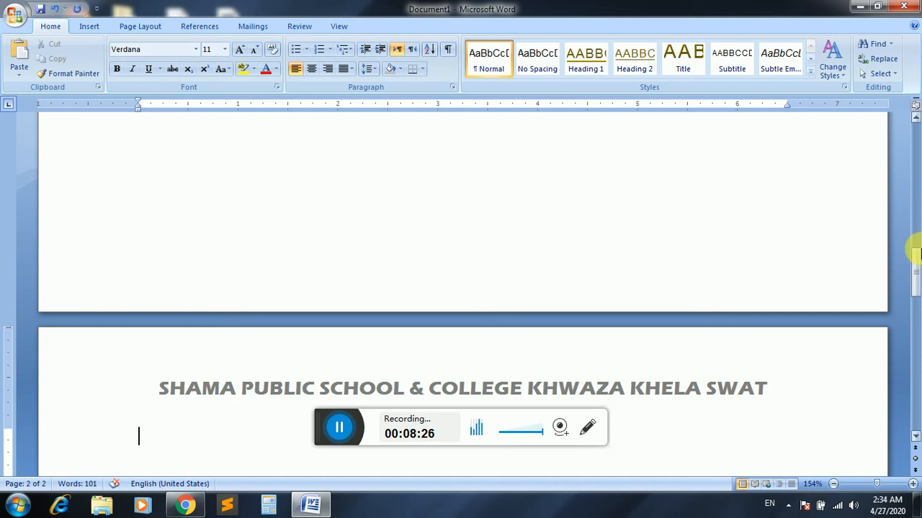
left_click_drag(914, 261, 917, 290)
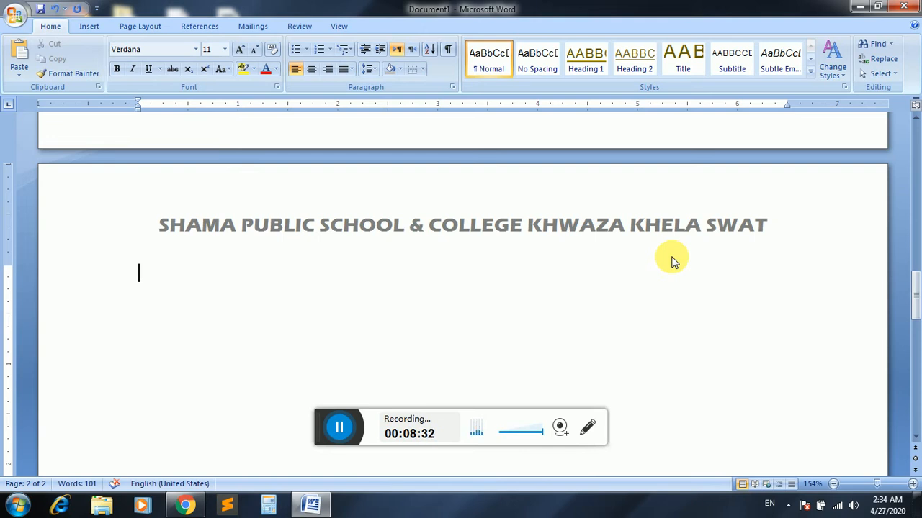
key("ctrl+e")
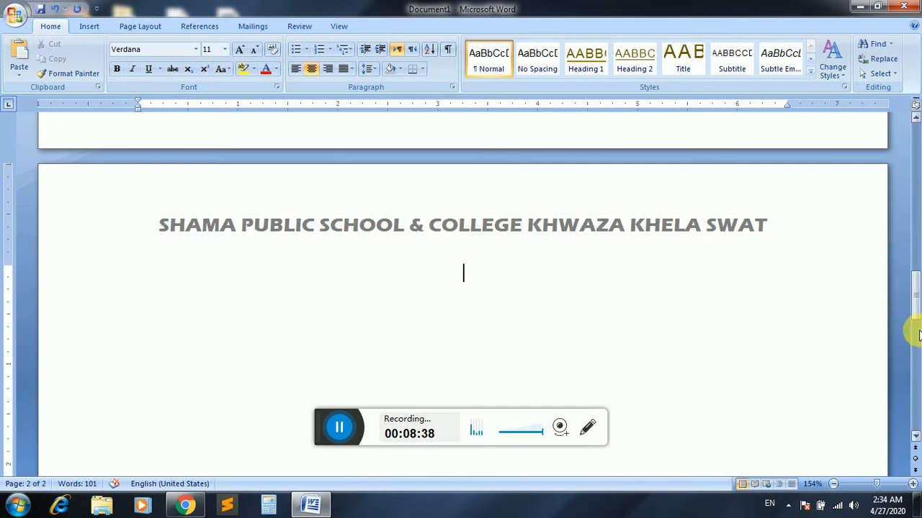
Step: Copy the exam title, PART A and Time/Marks lines from page 1 to the blank line under the school name on page 2
left_click_drag(915, 311, 916, 149)
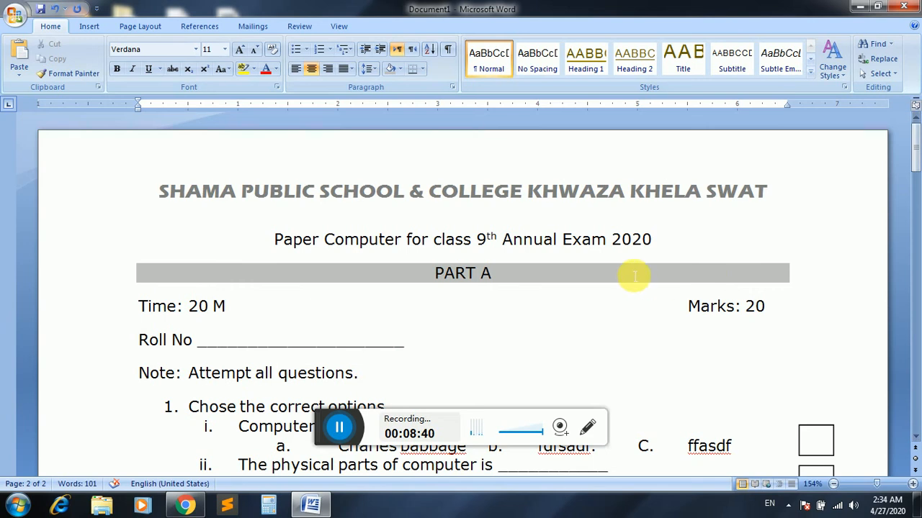
left_click_drag(763, 306, 268, 238)
key("ctrl+c")
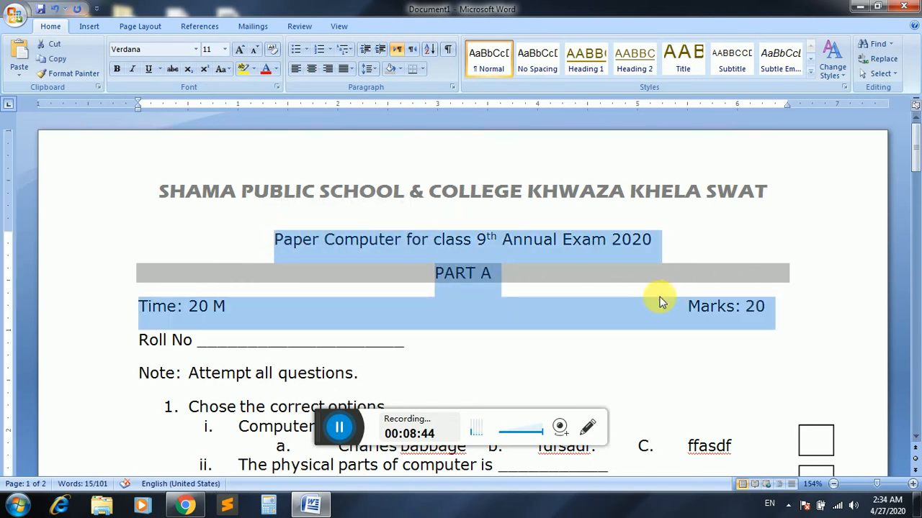
left_click_drag(912, 137, 913, 267)
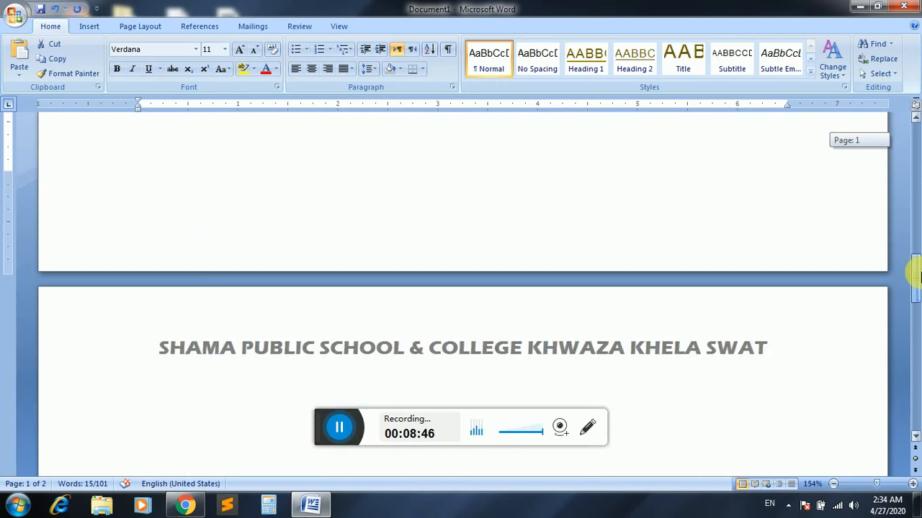
left_click(598, 358)
key("ctrl+v")
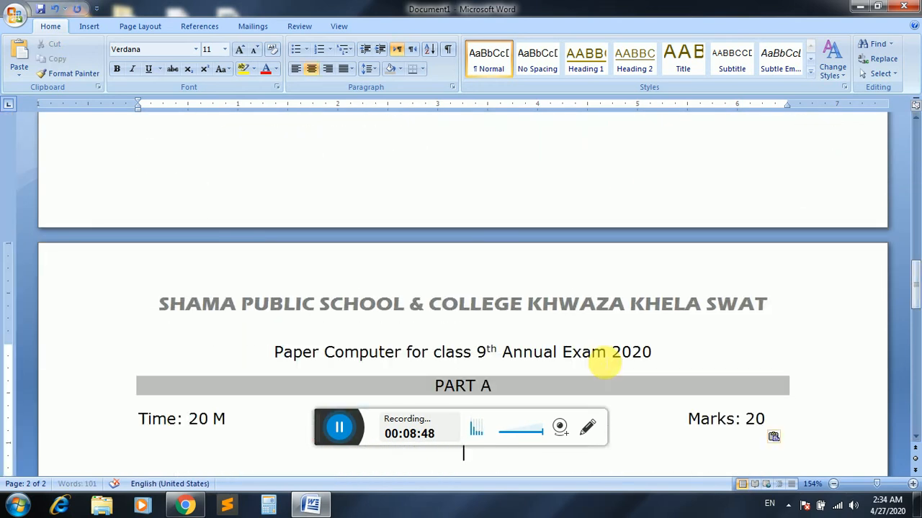
Step: Change the shaded heading on page 2 to "PART B"
left_click_drag(913, 268, 919, 278)
key("BackSpace")
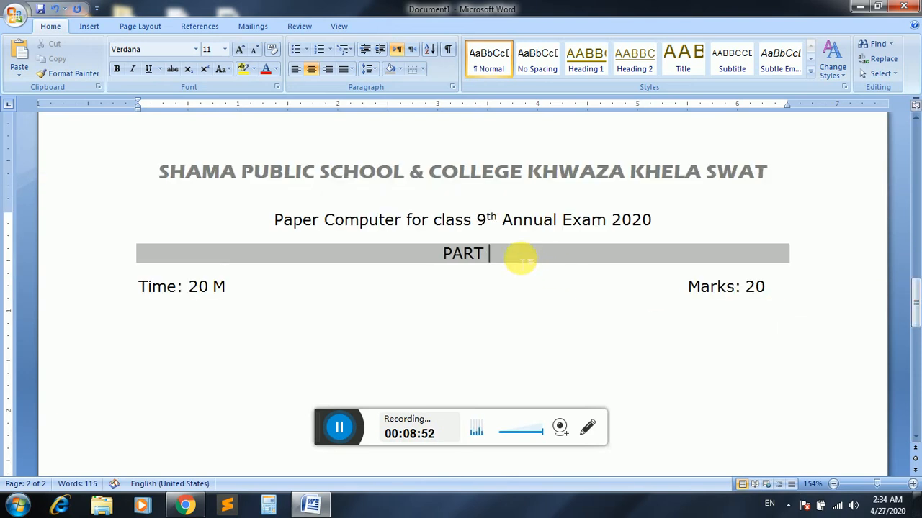
type("B")
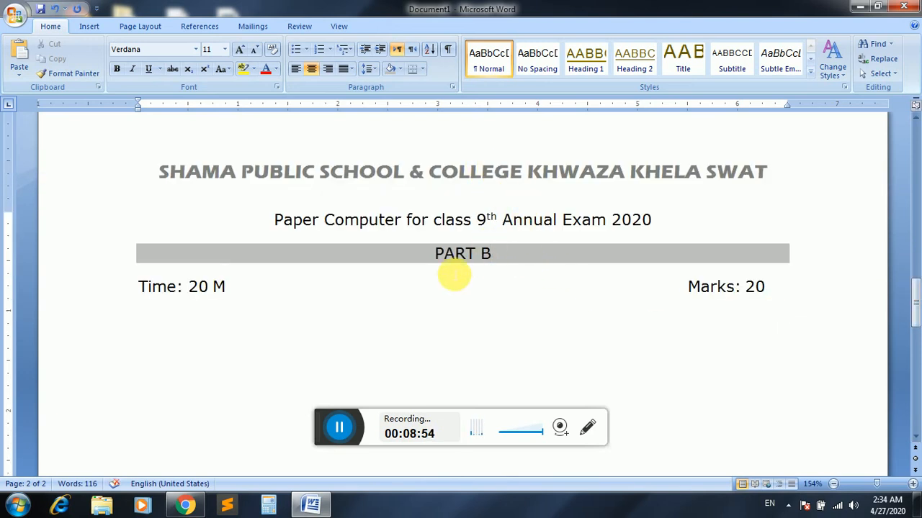
Step: Set the time on page 2 to 2:40 without the M, and set the marks to 80
key("BackSpace")
key("BackSpace")
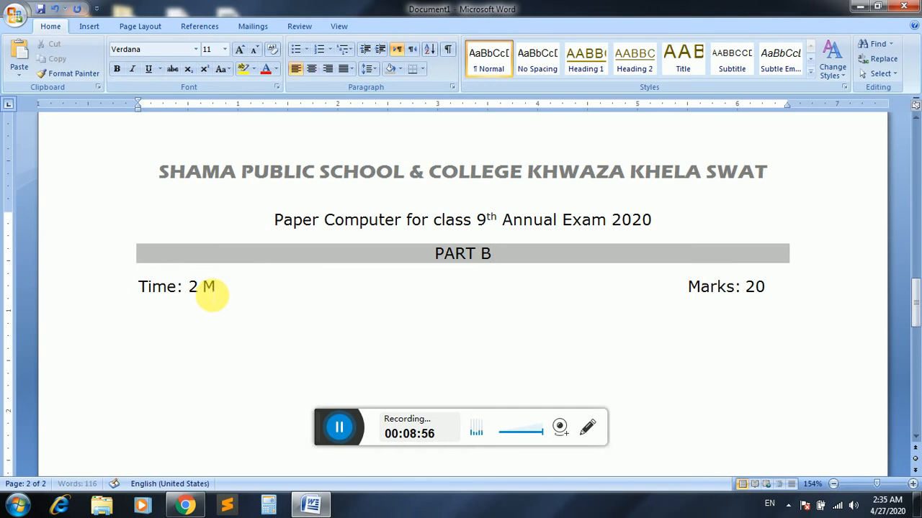
type("2")
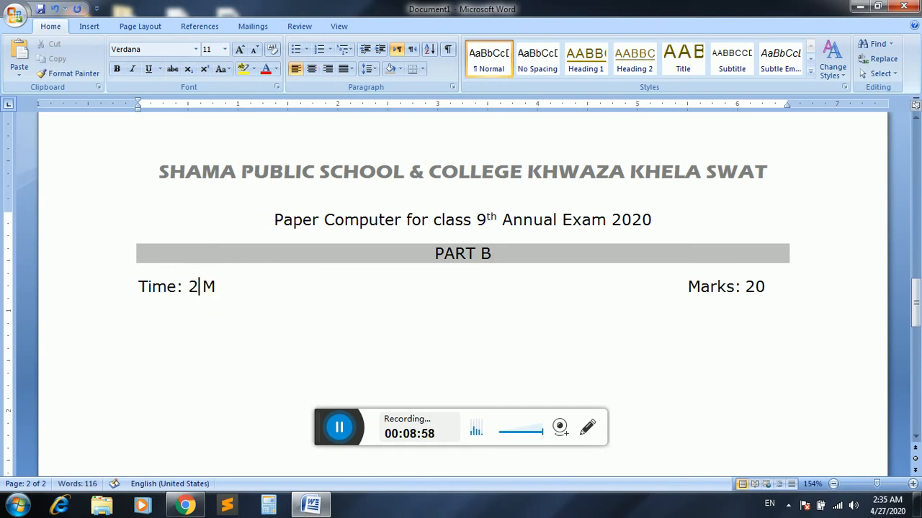
type(":")
type("30")
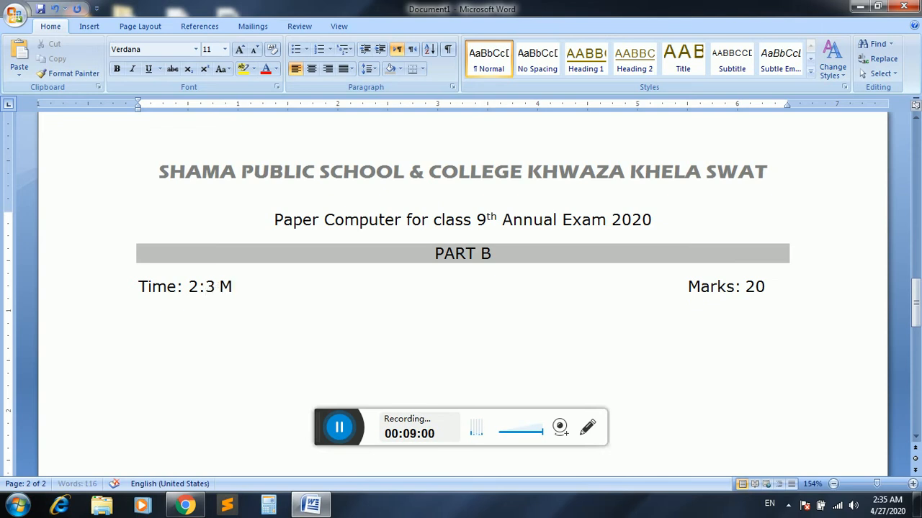
key("Page_Down")
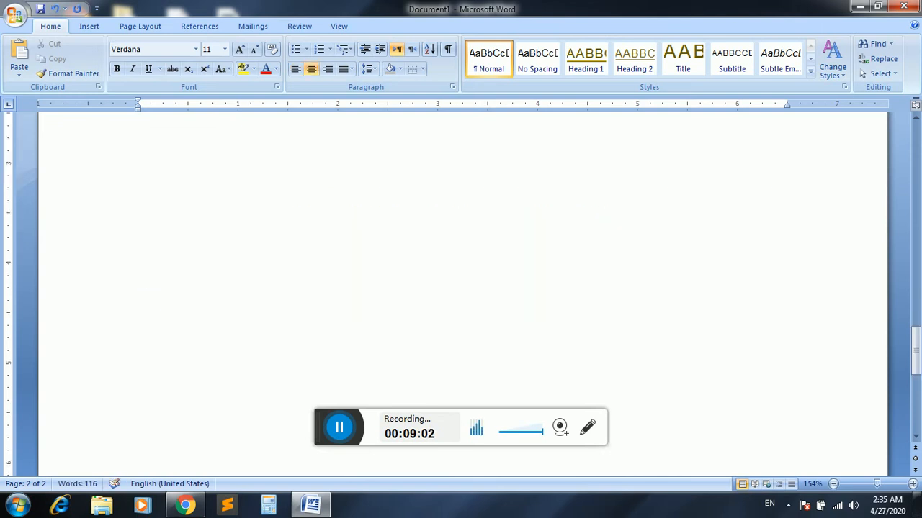
left_click_drag(913, 342, 913, 293)
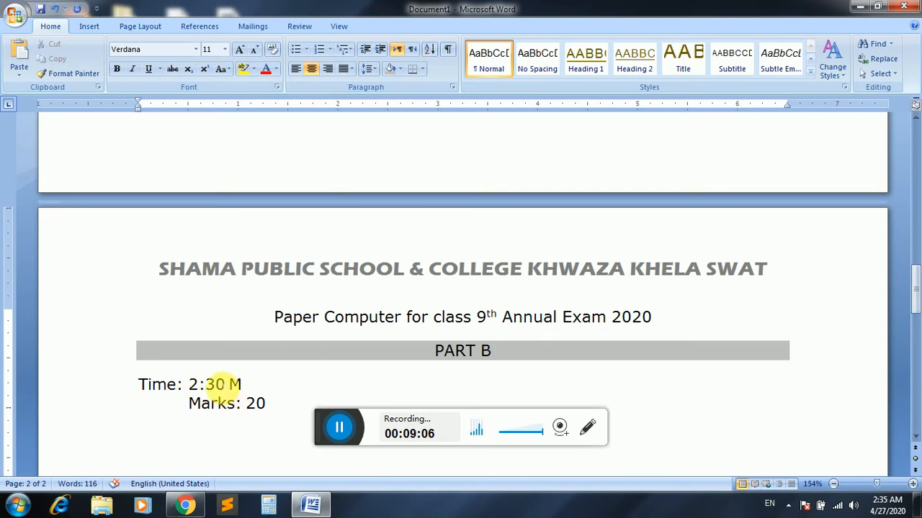
key("BackSpace")
type("4")
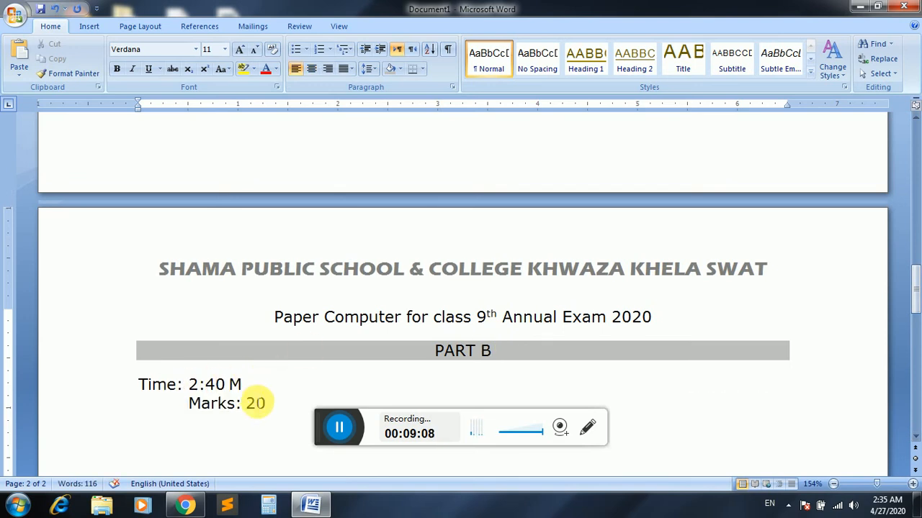
left_click(256, 393)
key("BackSpace")
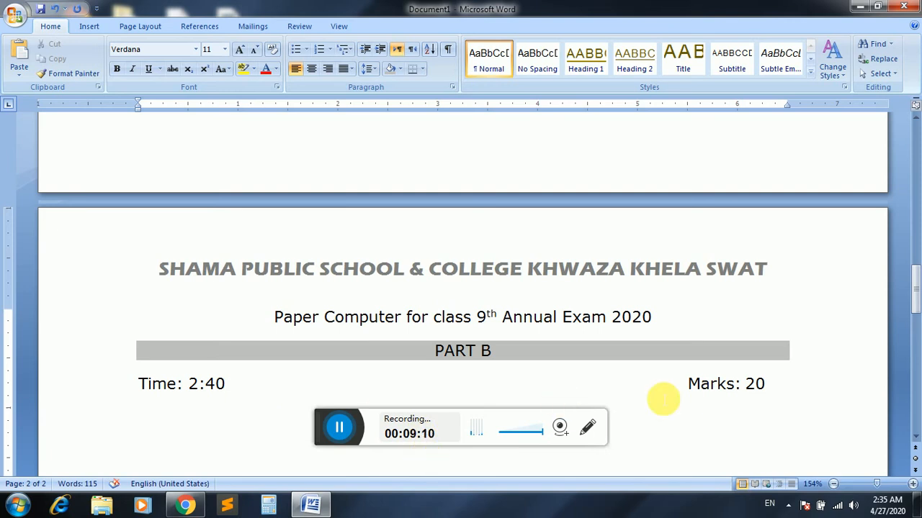
double_click(752, 384)
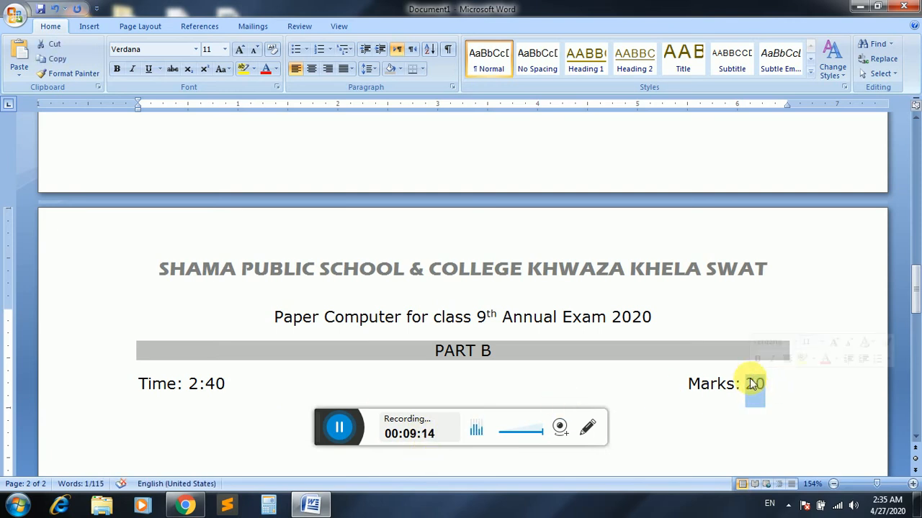
type("80")
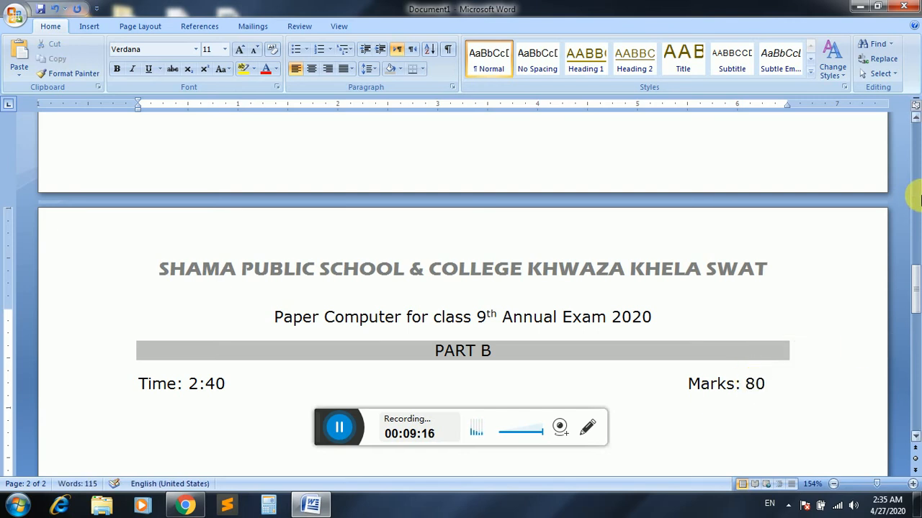
left_click_drag(916, 283, 915, 309)
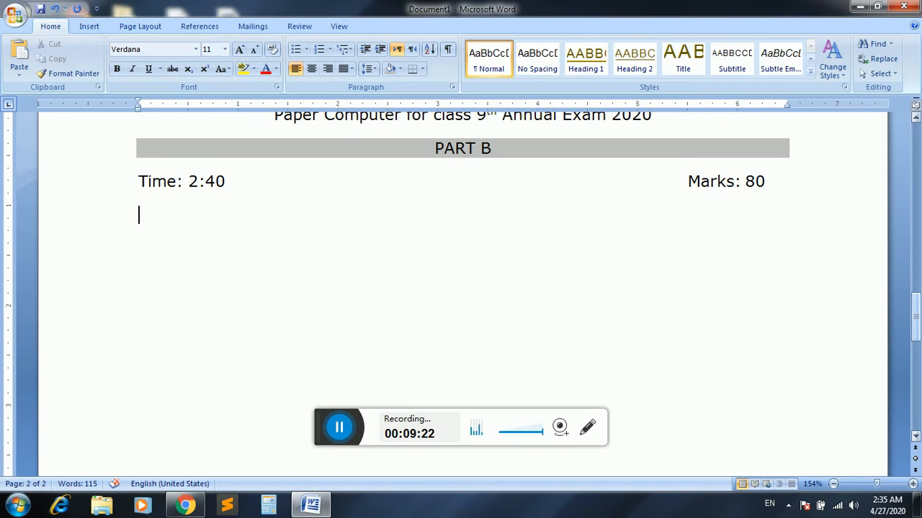
type("1")
key("BackSpace")
key("BackSpace")
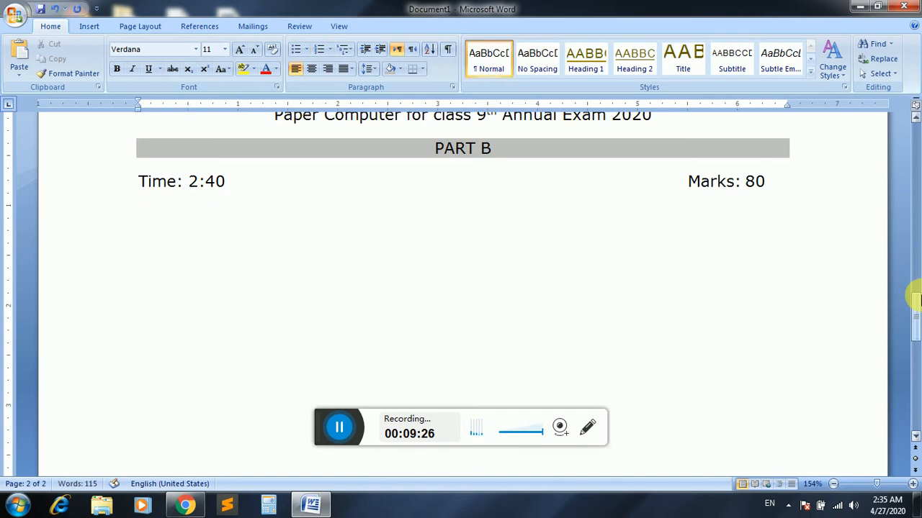
key("Return")
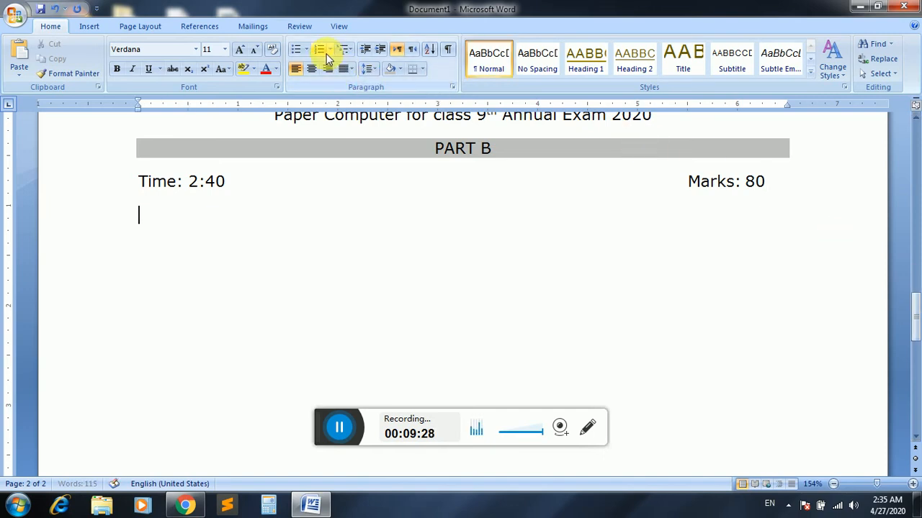
left_click(324, 52)
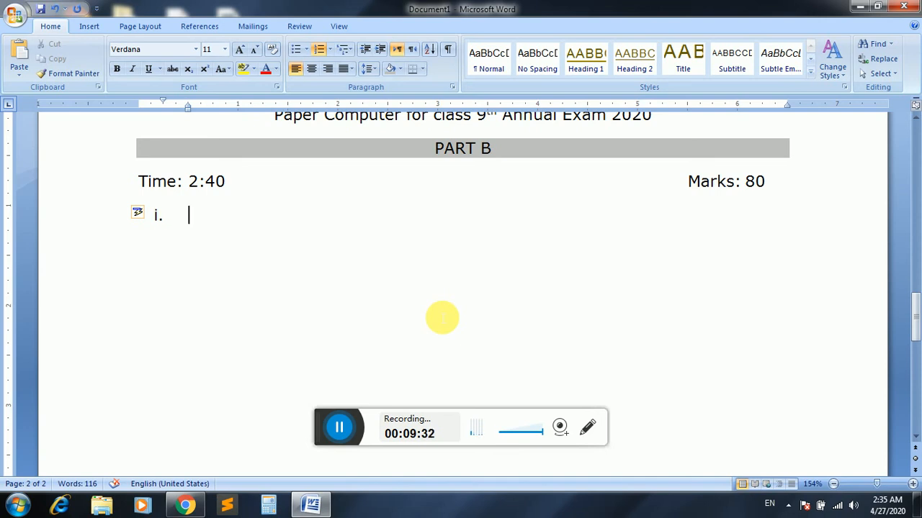
key("BackSpace")
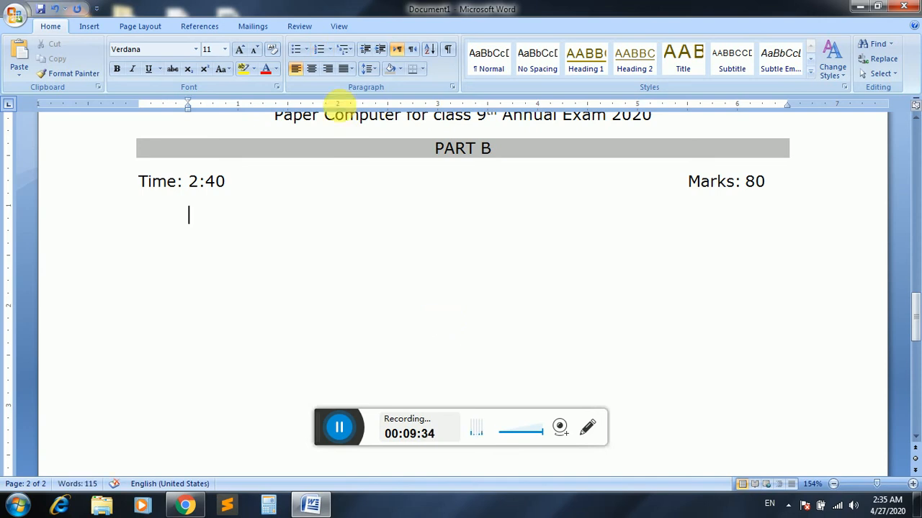
Step: Start a 1, 2, 3 numbered list under the Part B time line with question 1 "Answers any 5 questions."
left_click(329, 52)
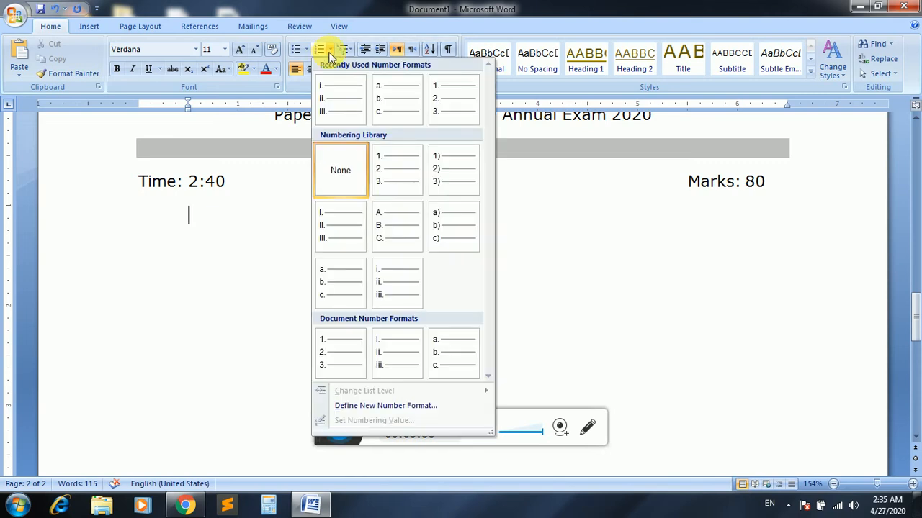
left_click(385, 172)
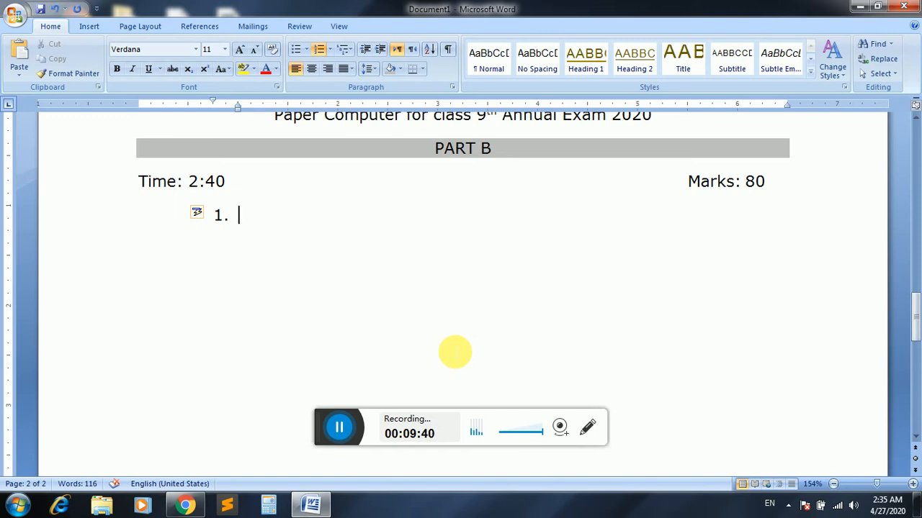
type("Answers")
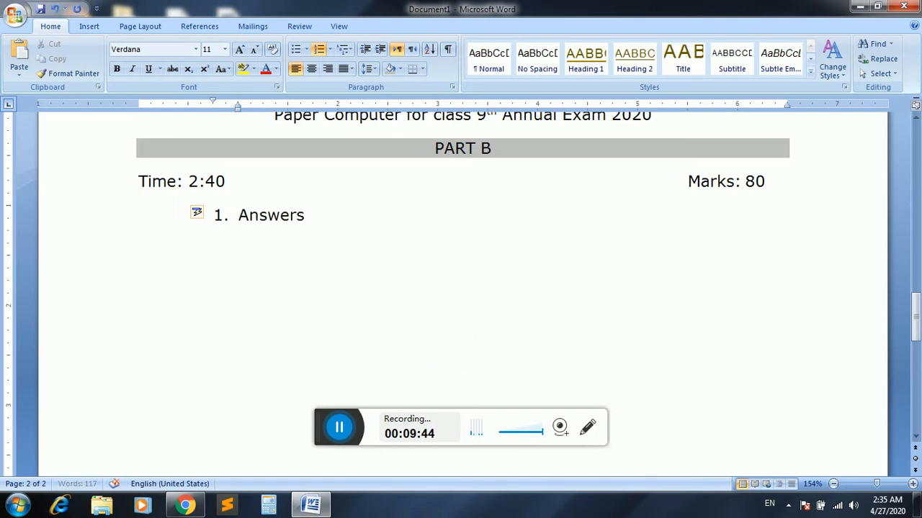
type(" any 5 q")
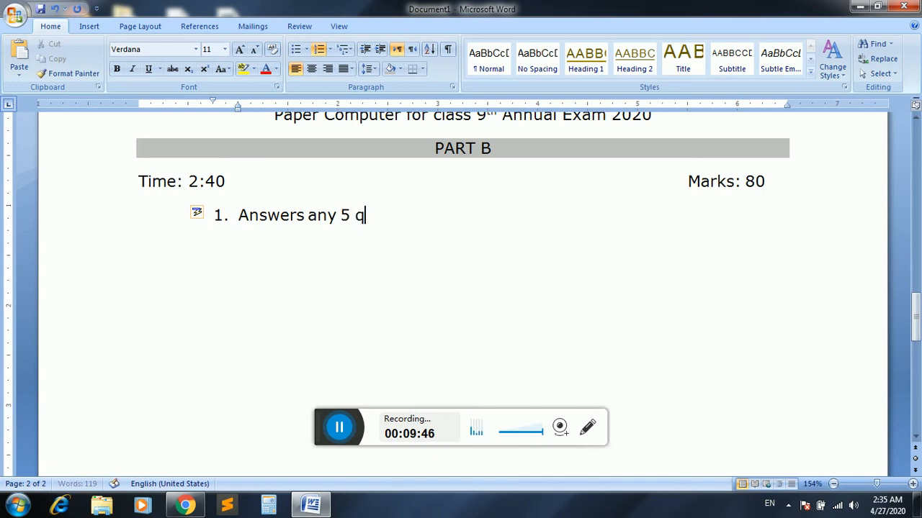
type("uestions.")
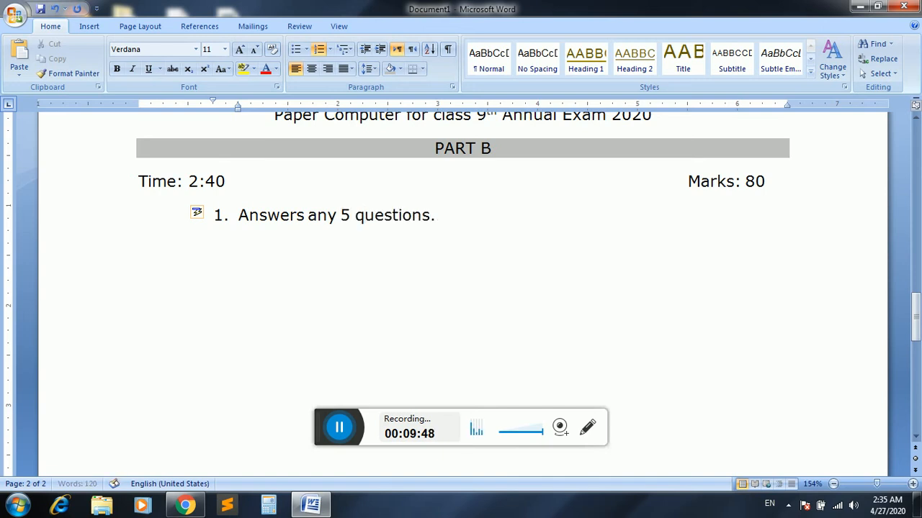
Step: Add sub-items i "What is computer?" and ii "Define Hardware." to Part B question 1, using i, ii, iii numbering
key("Return")
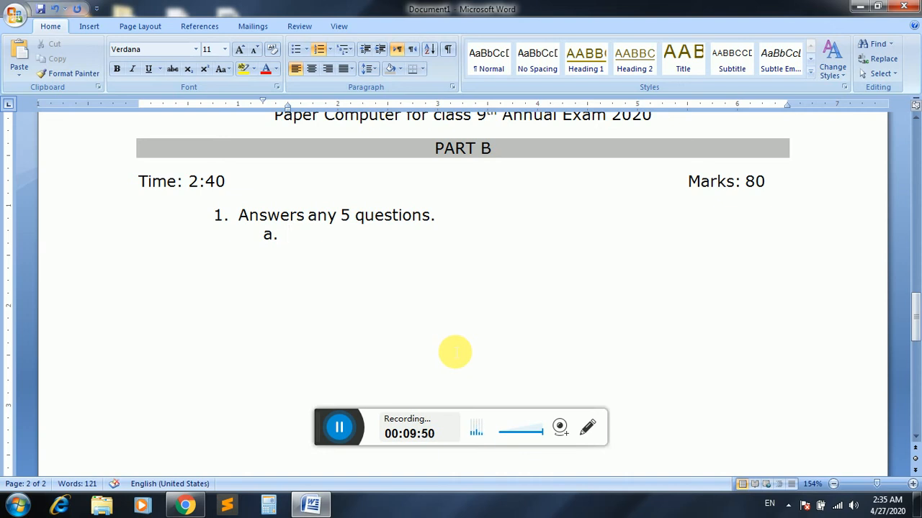
left_click(331, 49)
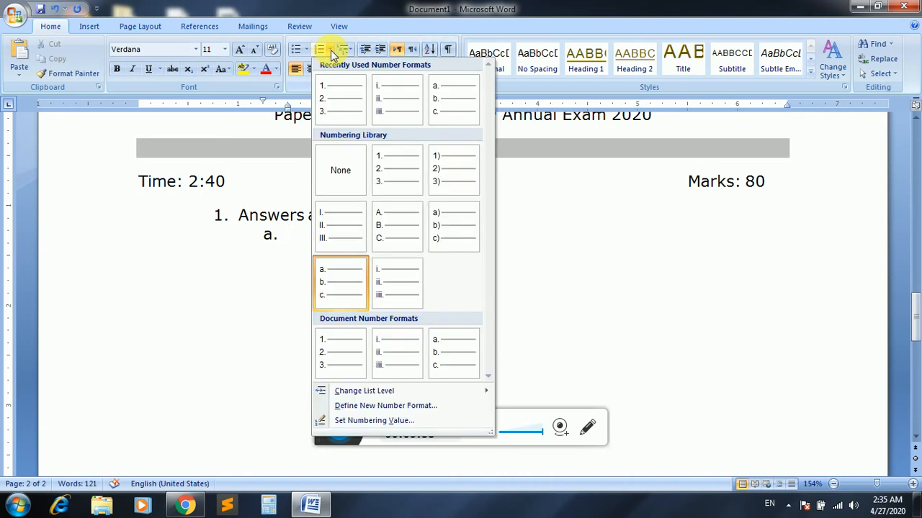
left_click(382, 276)
type("What is co")
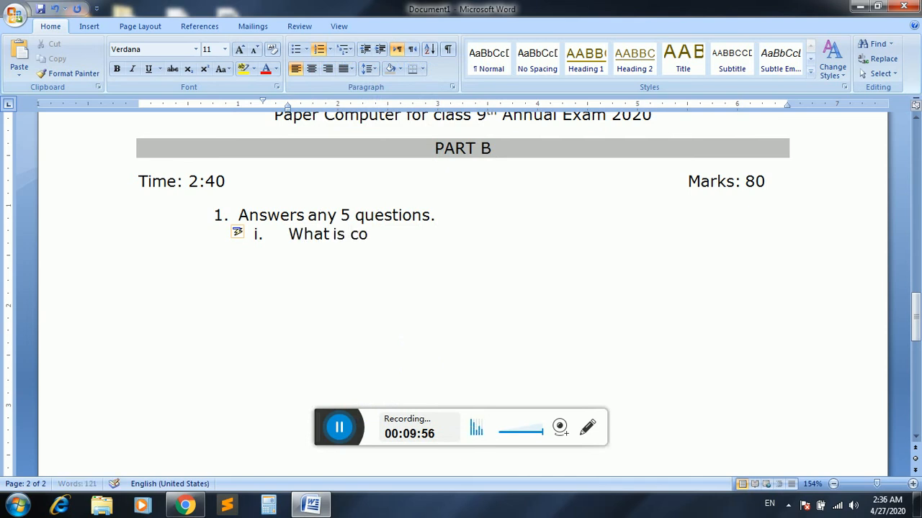
type("mputer?")
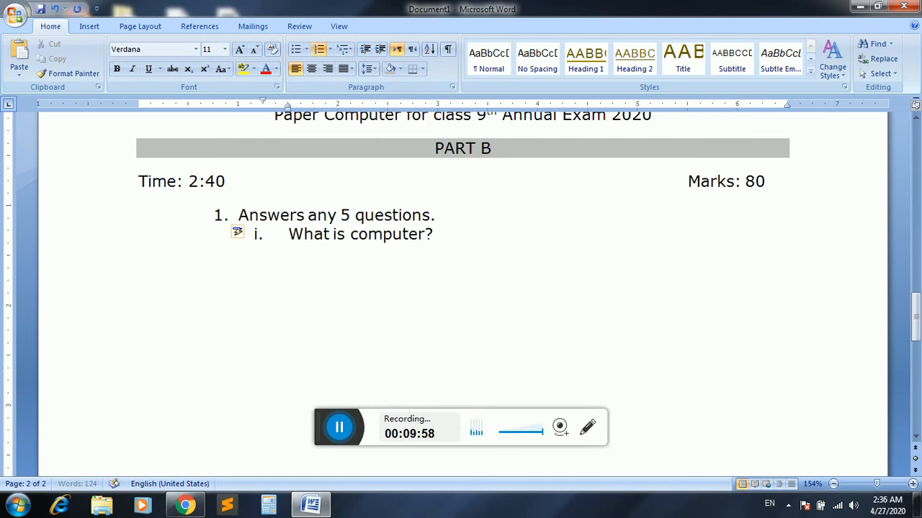
key("Return")
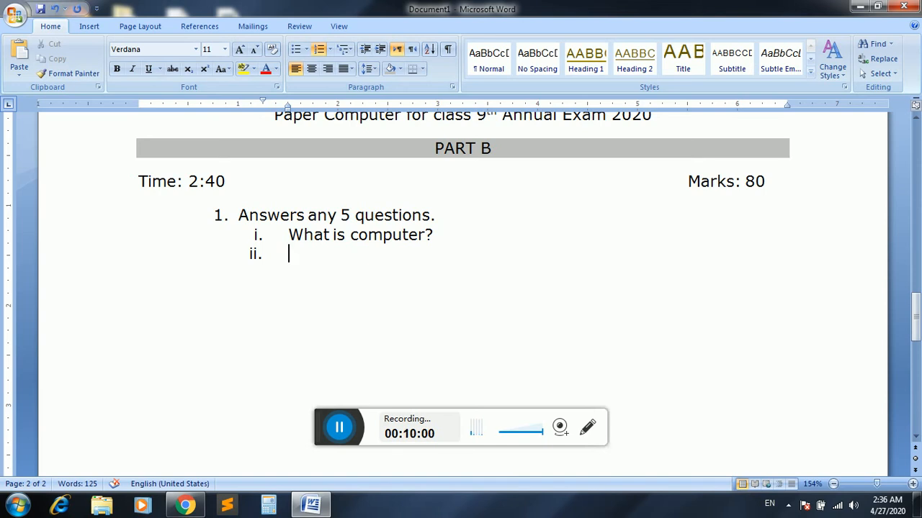
type("Define Ha")
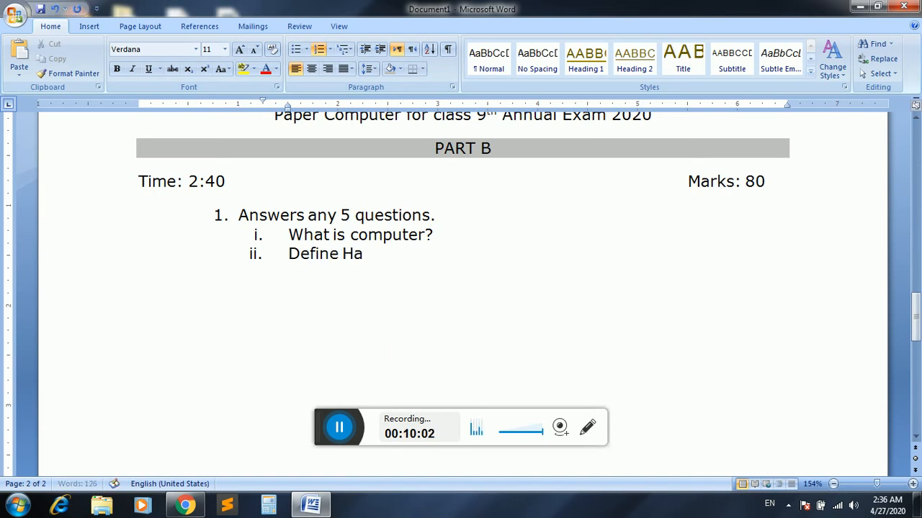
type("rdware.")
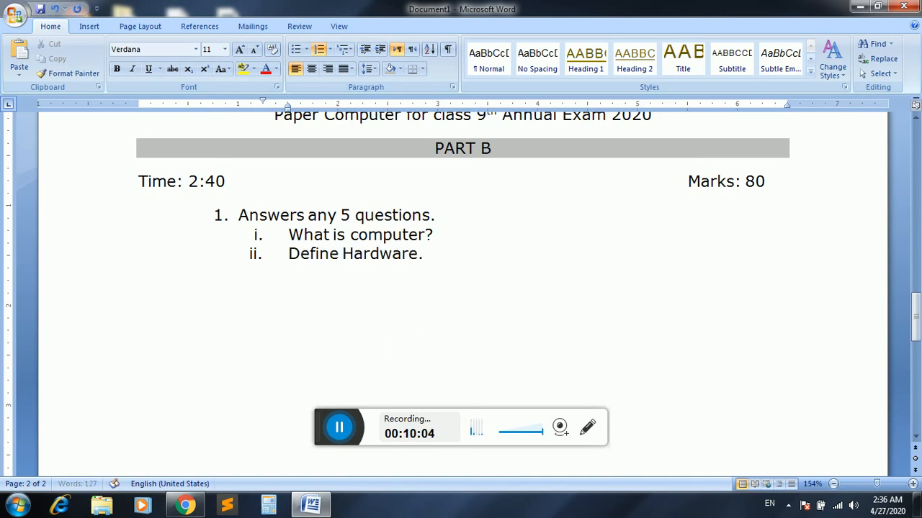
Step: Add sub-items iii "Fadsf", iv "Safdsa", v "Dfasd", vi "Fsadf", vii "Asfd" and viii "Safdsadf", and start an empty question 2
key("Return")
type("fadsf safdsa dfasd fsadf asfd safdsadf")
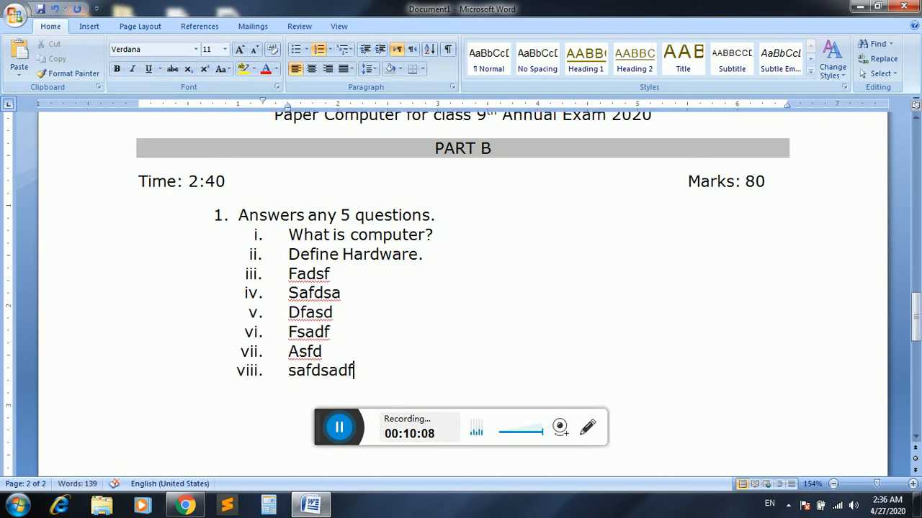
key("Return")
key("Return")
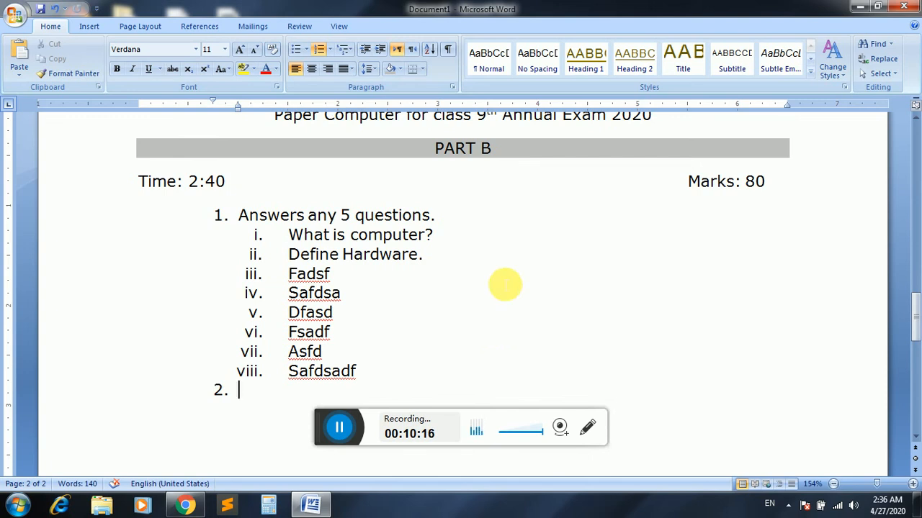
Step: Copy the PART B heading text into the empty question 2 line below the list, replacing the number 2
left_click_drag(517, 155, 378, 153)
key("ctrl+c")
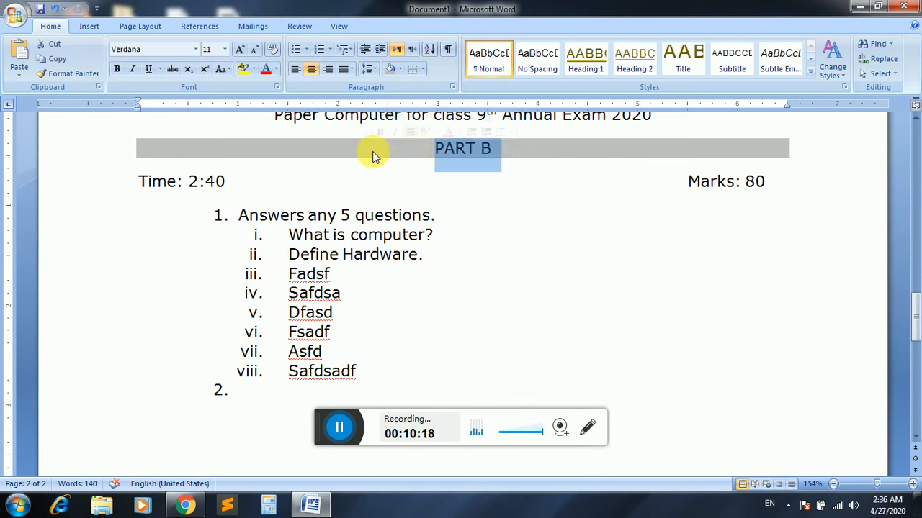
left_click(389, 403)
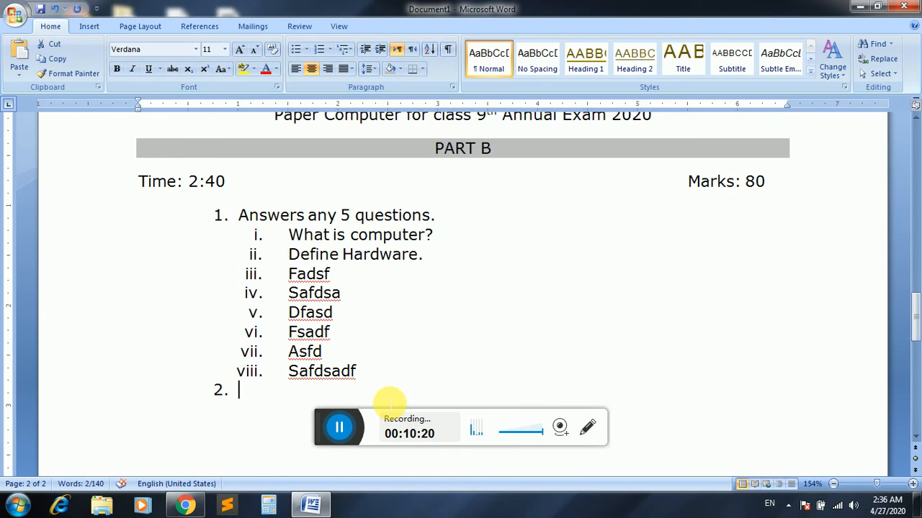
key("BackSpace")
key("BackSpace")
key("ctrl+v")
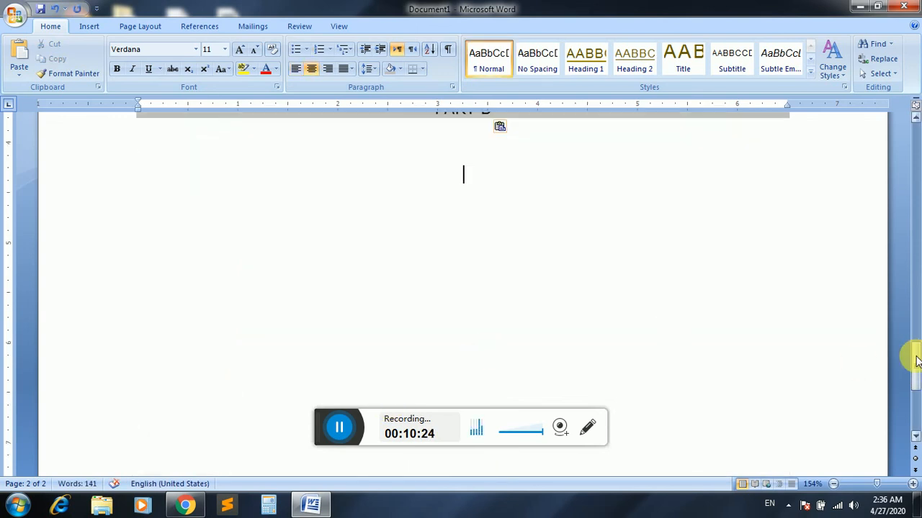
Step: Change the copied heading below the Part B questions to PART C
left_click_drag(915, 379, 916, 350)
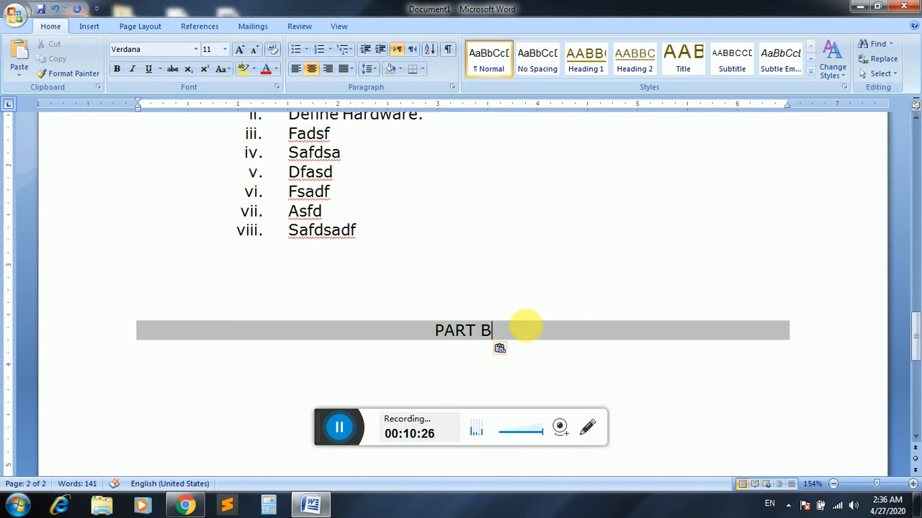
left_click(525, 323)
key("BackSpace")
type("C")
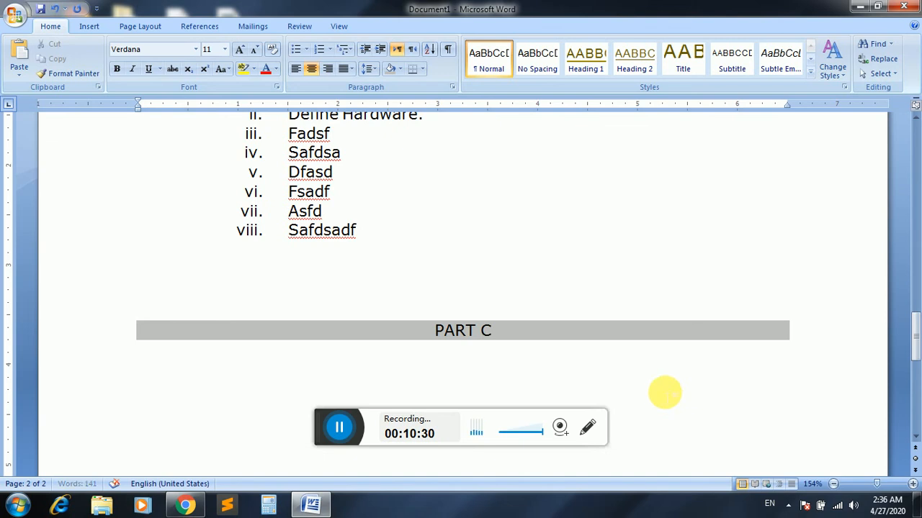
Step: Start a numbered list under PART C with items 1 "Asdfasdf", 2 "Fasdf", 3 "Asfdasd" and 4 "F"
key("Down")
type("1. asdfasdf")
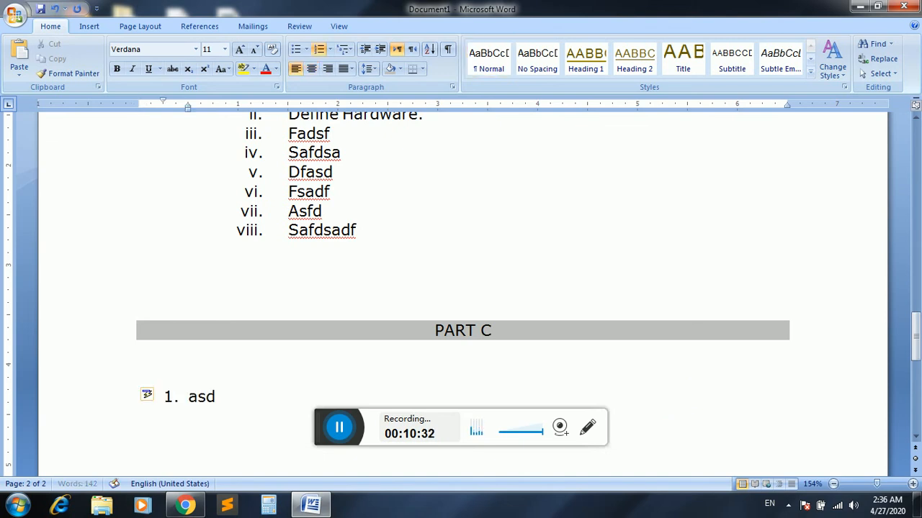
key("Return")
type("fasdf")
key("Return")
type("asfdasd")
key("Return")
type("f")
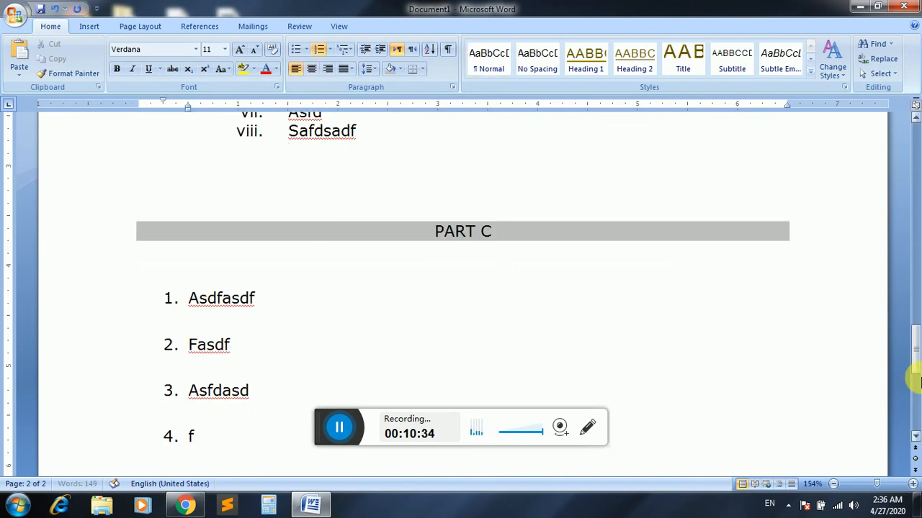
Step: Add question 5 "Translate into English." to the Part C list and start an empty line after it
left_click_drag(908, 360, 915, 400)
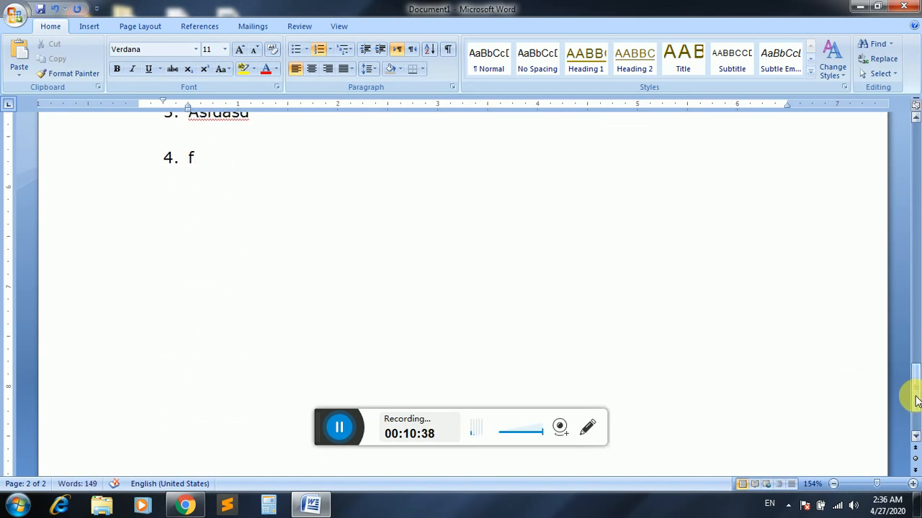
key("Return")
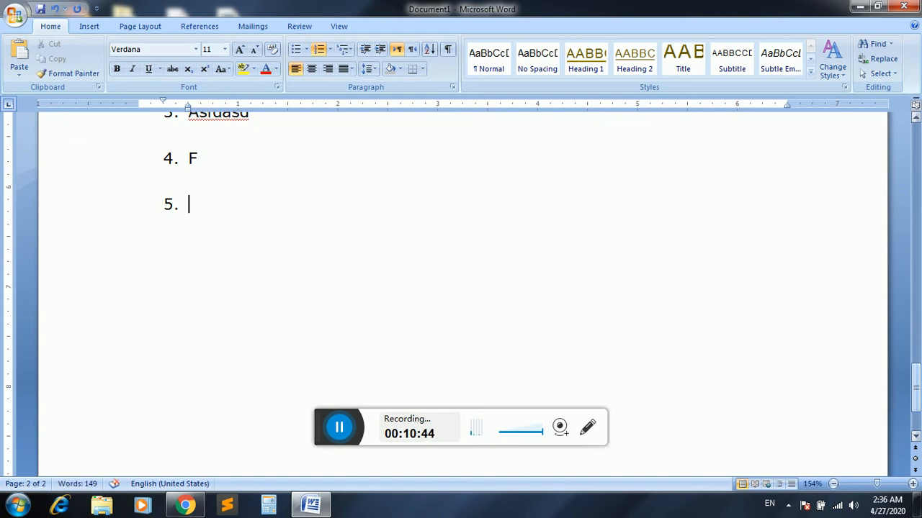
type("Translate into English")
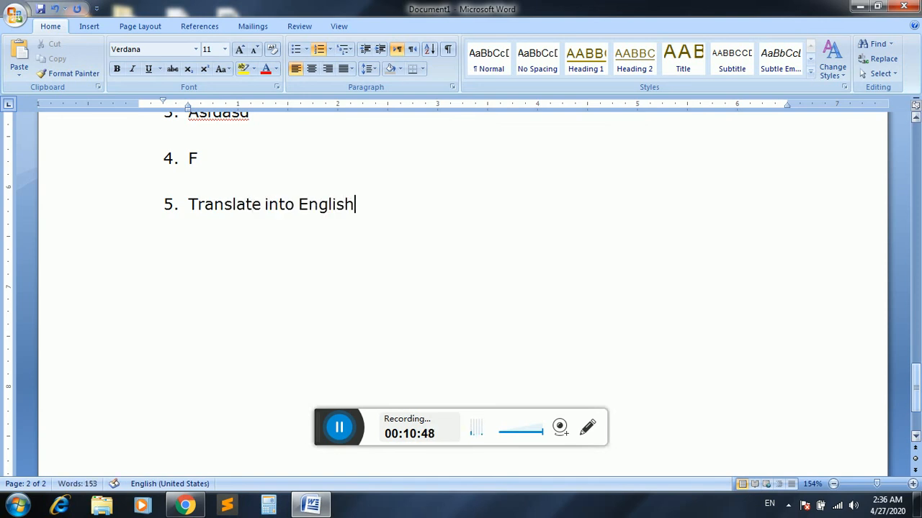
type(".")
key("Return")
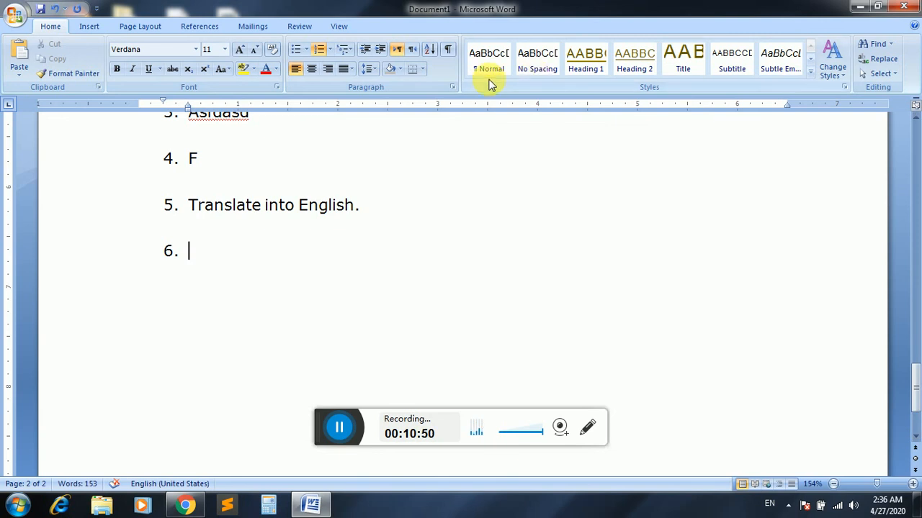
Step: Remove the number 6 from the empty line below question 5 and set that line to right-to-left direction
left_click(414, 52)
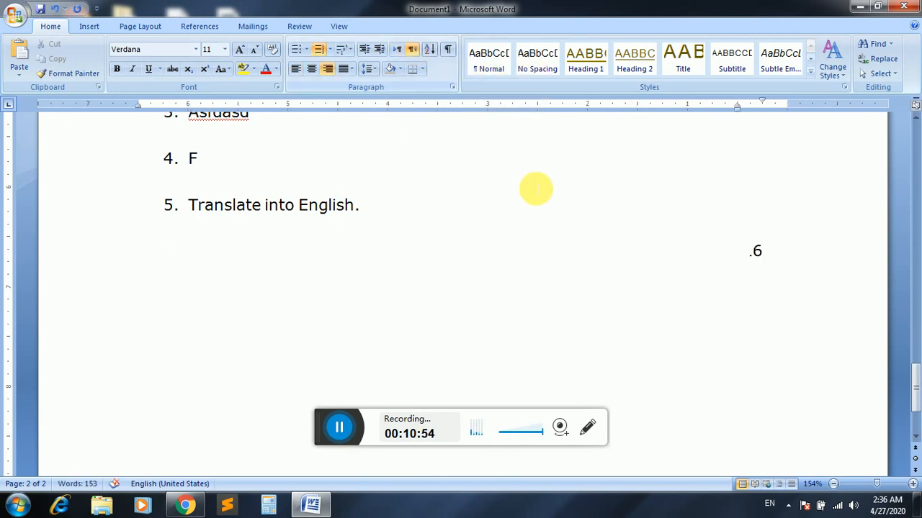
key("ctrl+shift")
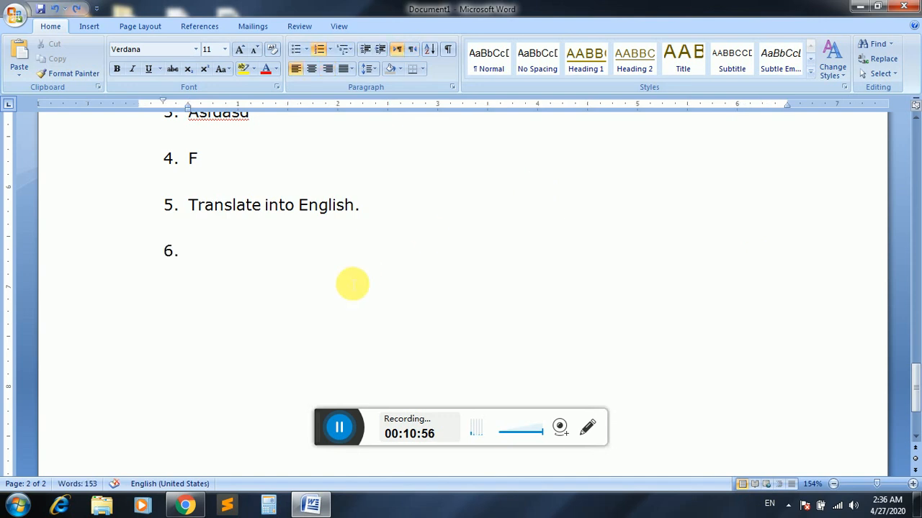
key("BackSpace")
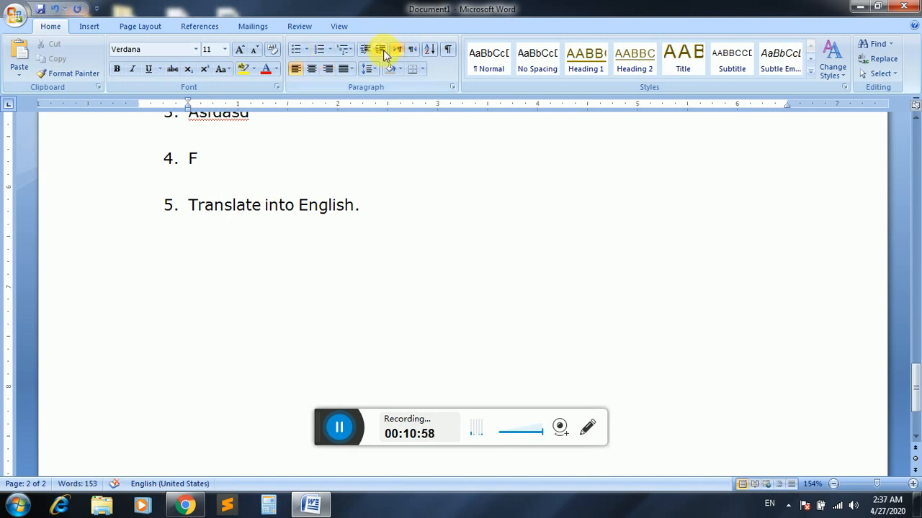
left_click(413, 51)
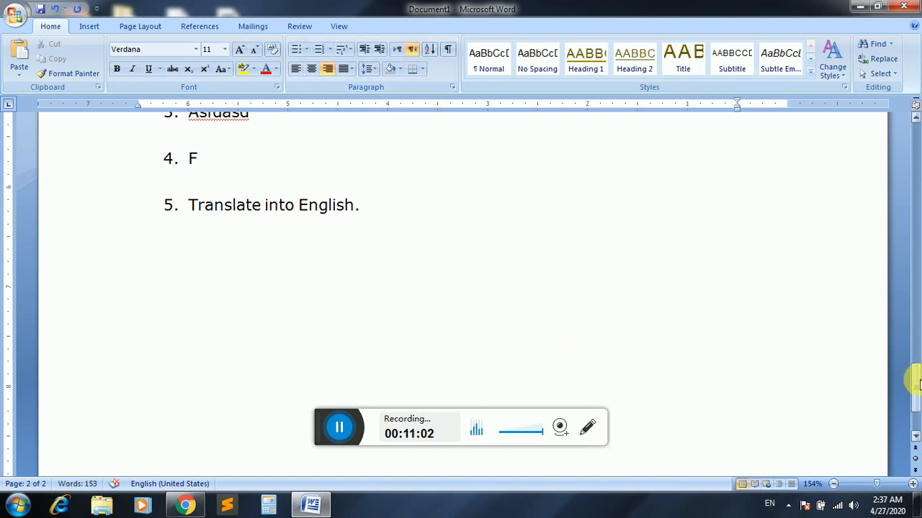
Step: Switch the keyboard input language to Urdu (Islamic Republic of Pakistan)
mouse_move(913, 376)
left_mouse_down()
mouse_move(915, 393)
mouse_move(911, 382)
left_mouse_up()
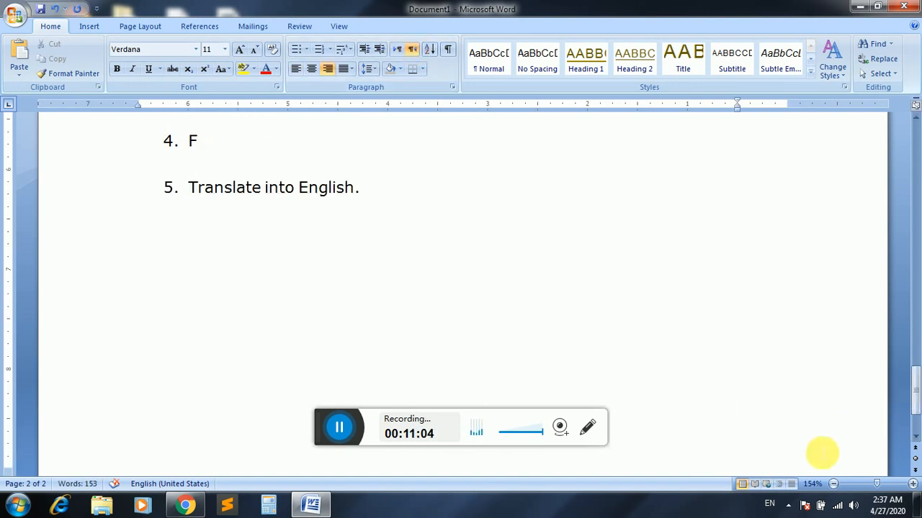
left_click(774, 505)
left_click(774, 505)
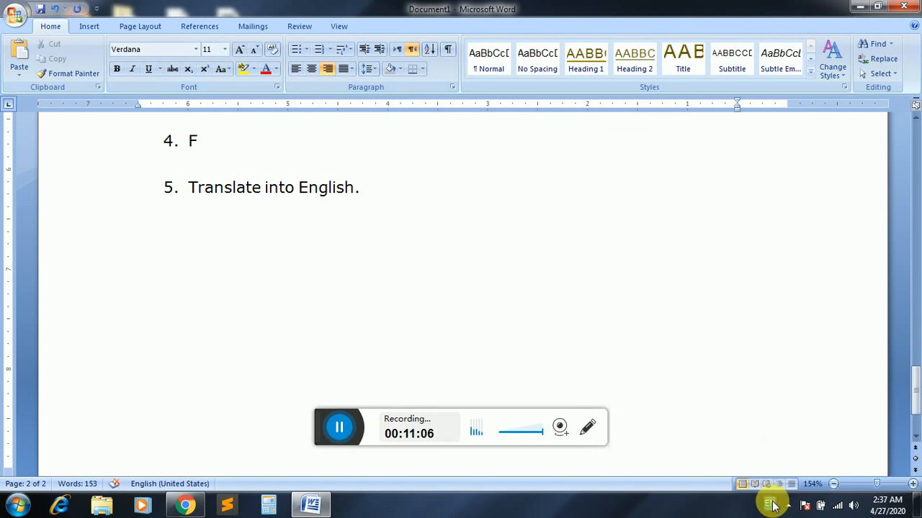
left_click(774, 507)
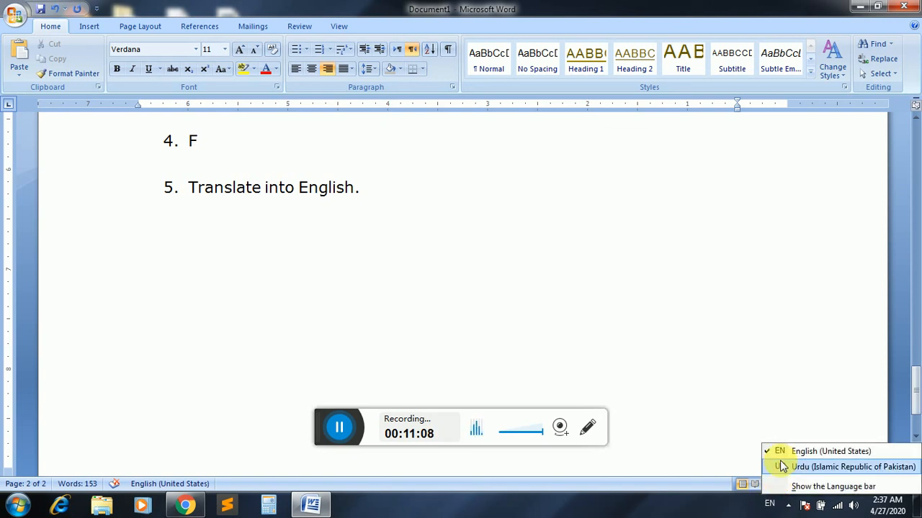
left_click(783, 467)
Step: Enter the Urdu sub-question "کمپیوٹر کیا ہے؟" with the number ۱) below question 5, without automatic list formatting
type("1) ")
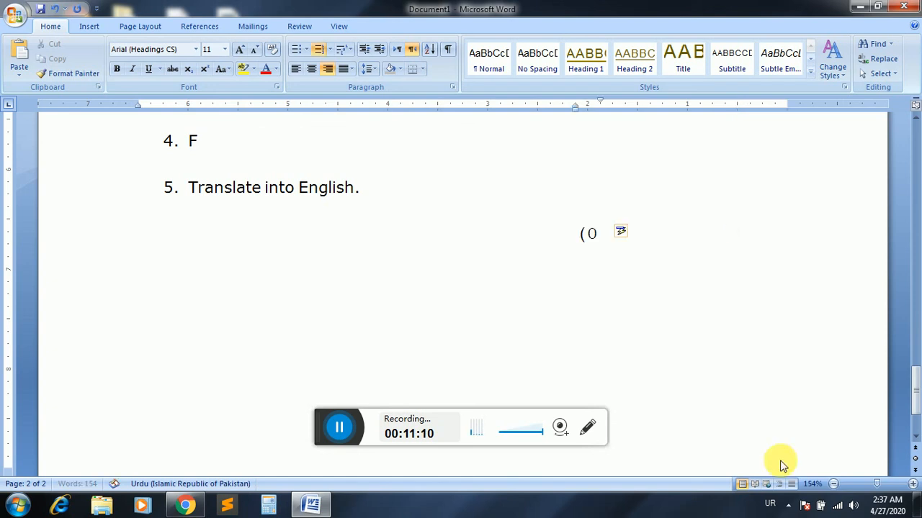
type("ا")
key("ctrl+z")
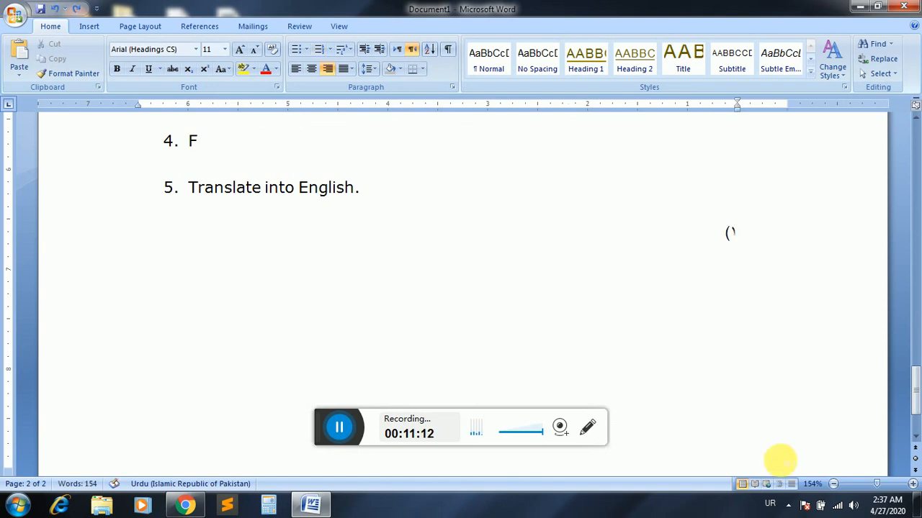
type("ک")
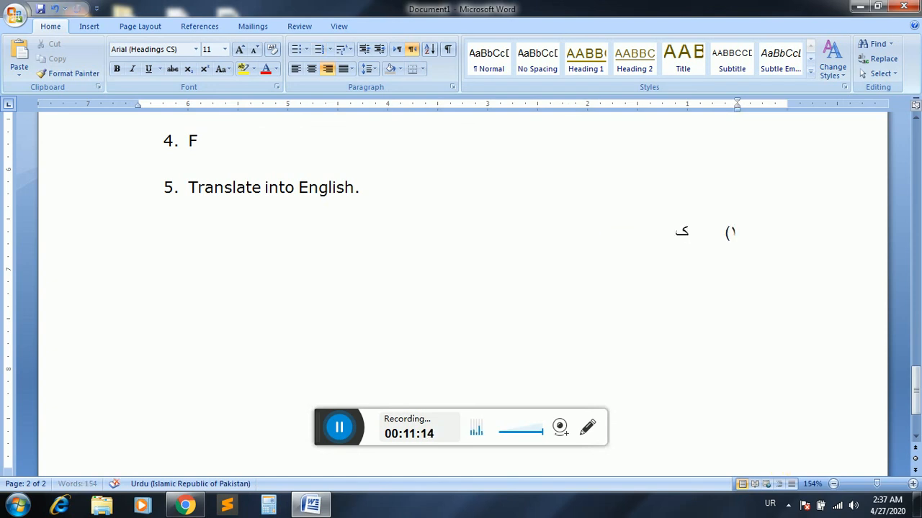
type("مپیوٹر کیا")
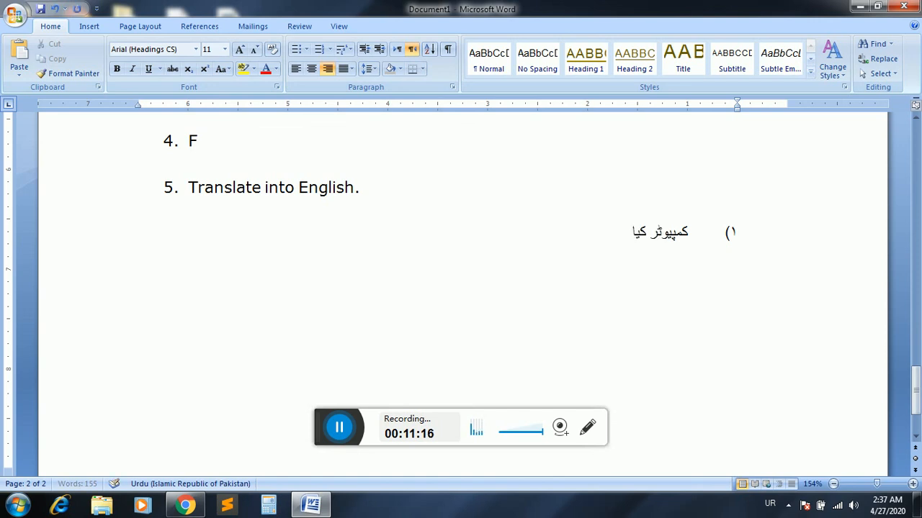
type(" ہے؟")
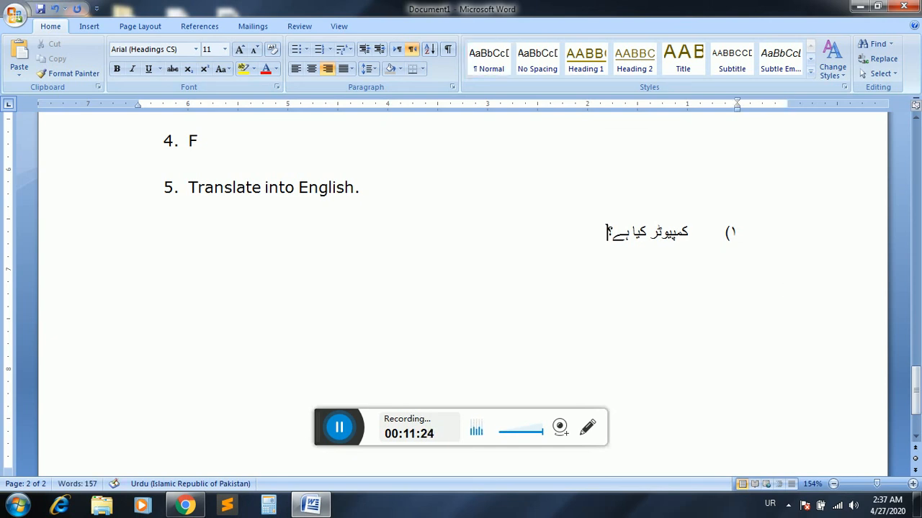
Step: Delete the Urdu sub-question and its number from the line below question 5
key("BackSpace")
key("BackSpace")
key("BackSpace")
key("BackSpace")
key("BackSpace")
key("BackSpace")
key("BackSpace")
key("BackSpace")
key("BackSpace")
key("BackSpace")
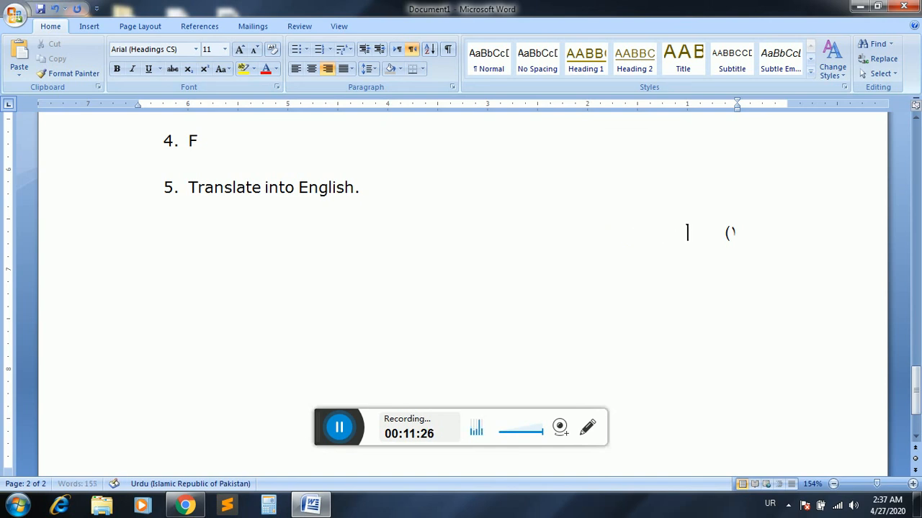
key("BackSpace")
key("BackSpace")
Step: Try out a few Urdu letters such as "خ" on the right-to-left line, and clear them again
type("م")
key("BackSpace")
type("ک")
type("خ")
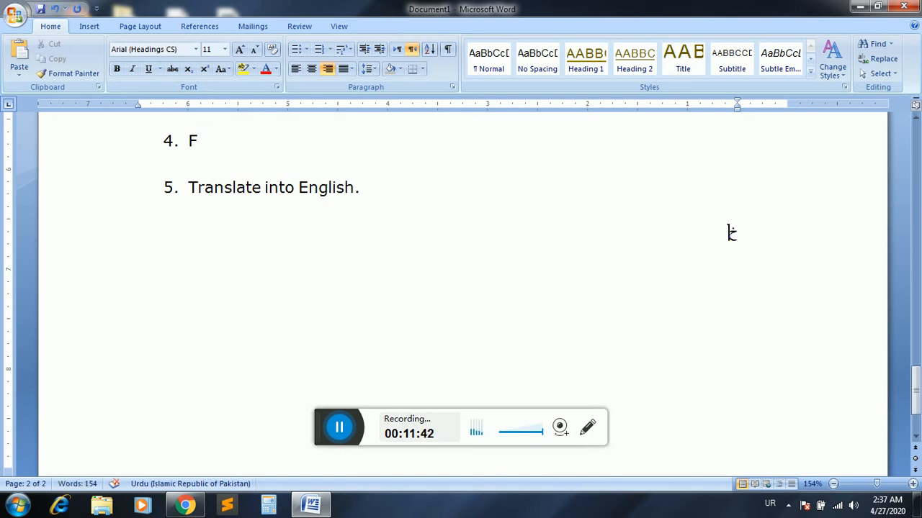
type("یبر")
key("BackSpace")
key("BackSpace")
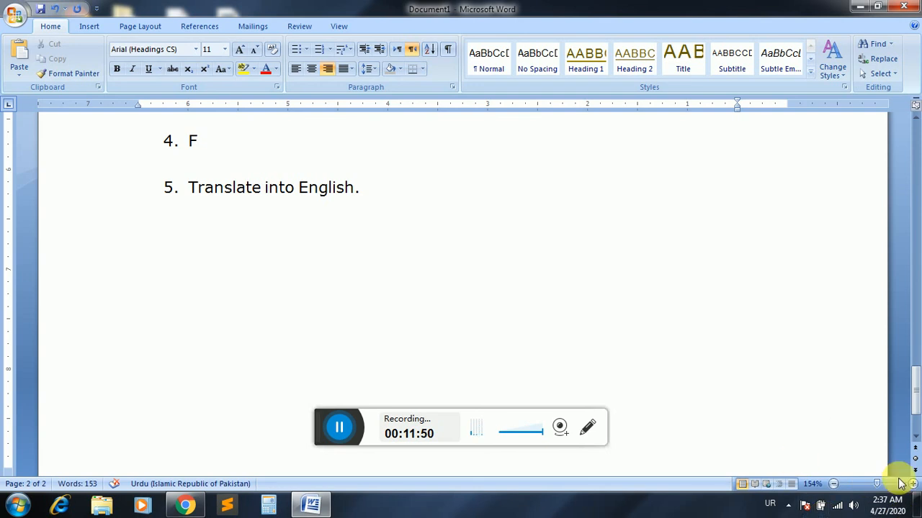
Step: Return to page 1 and place the cursor at the end of the "Annual Exam 2020" title line
left_click_drag(916, 409, 915, 160)
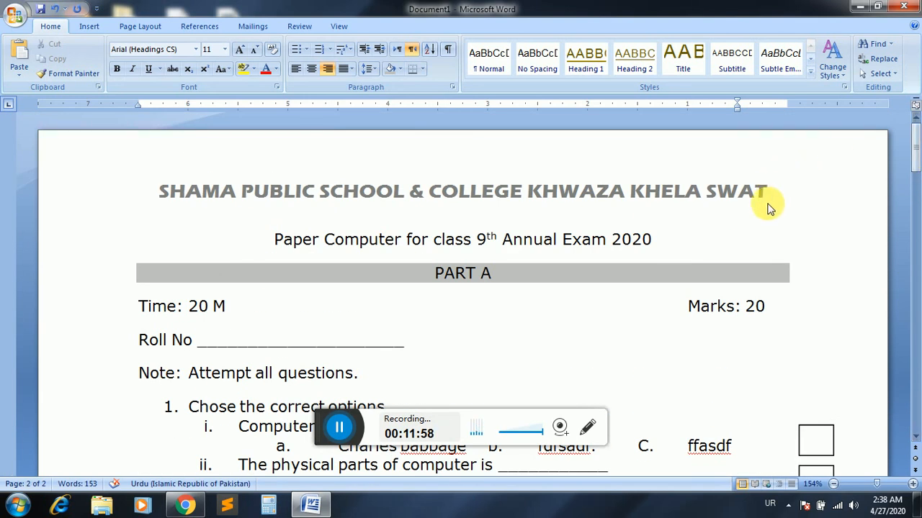
left_click(668, 242)
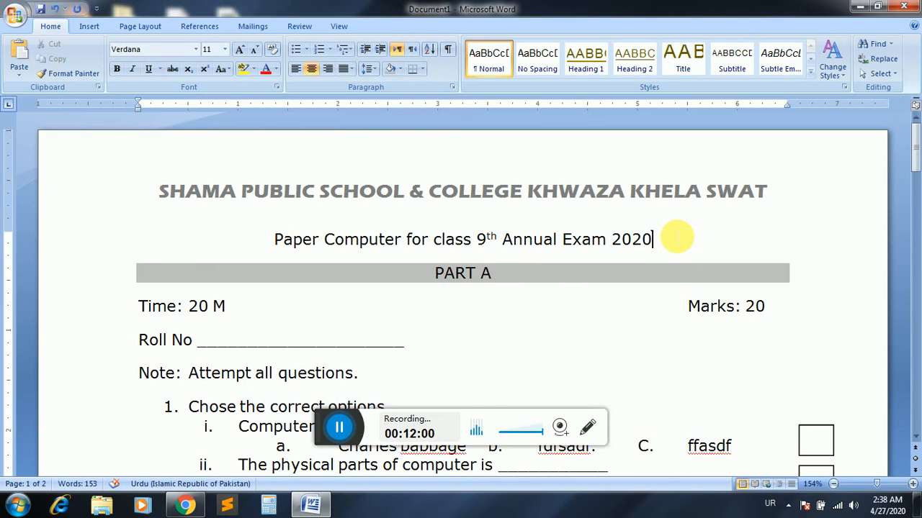